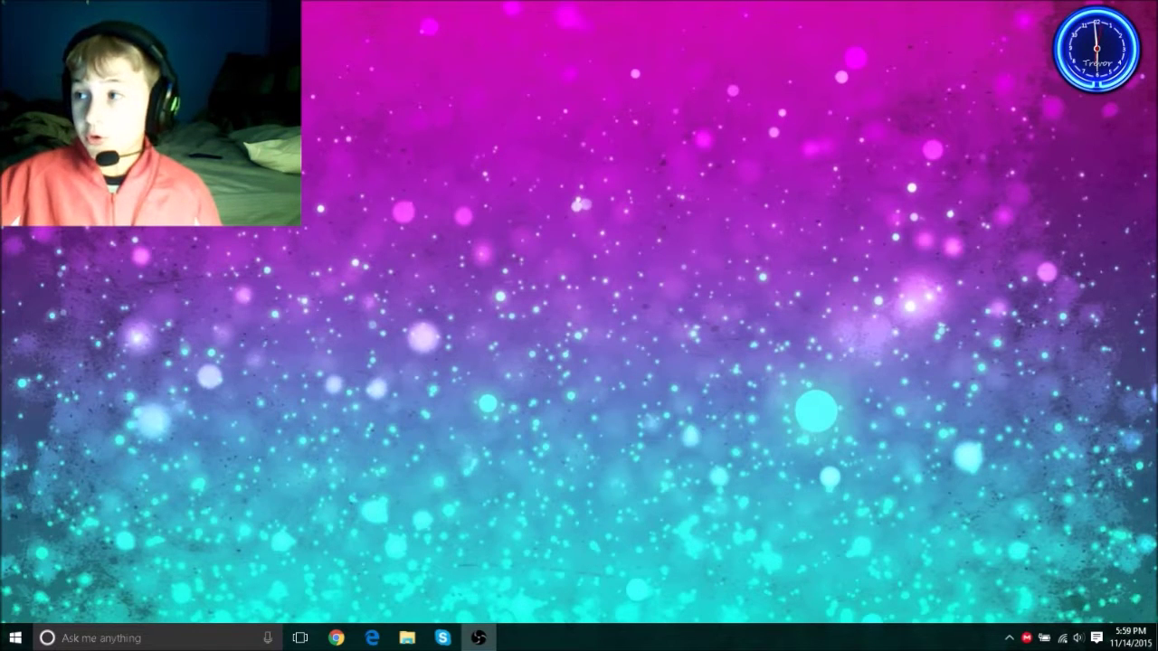
Restore the OBS Classic window and maximize it to full screen.
key("super+d")
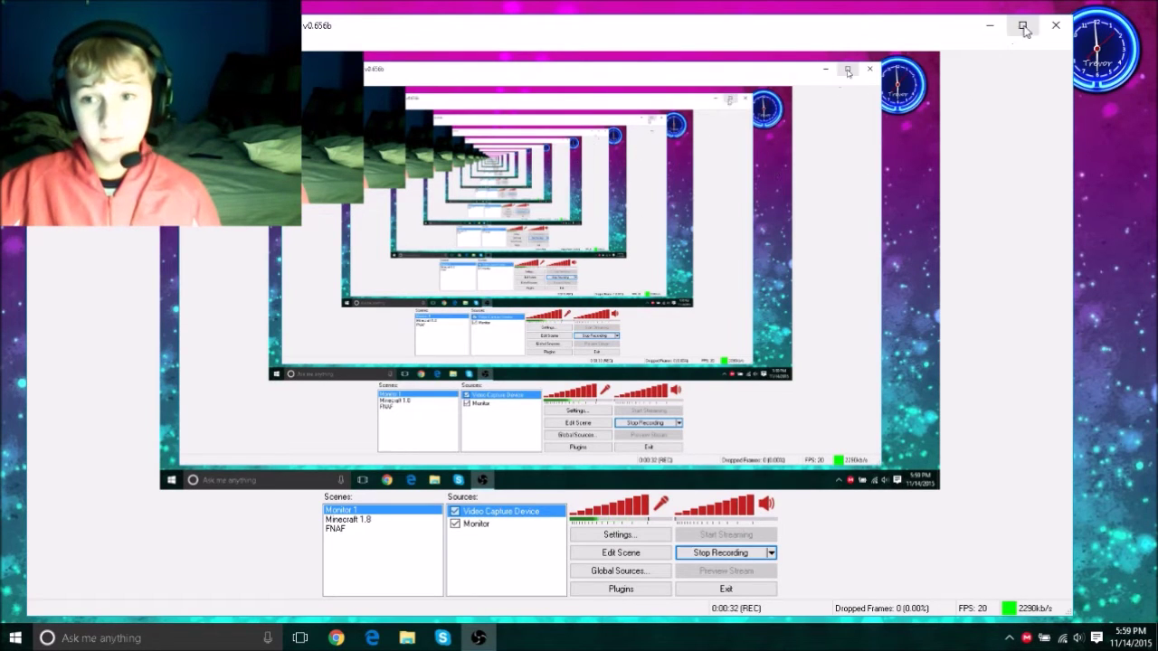
left_click(1022, 25)
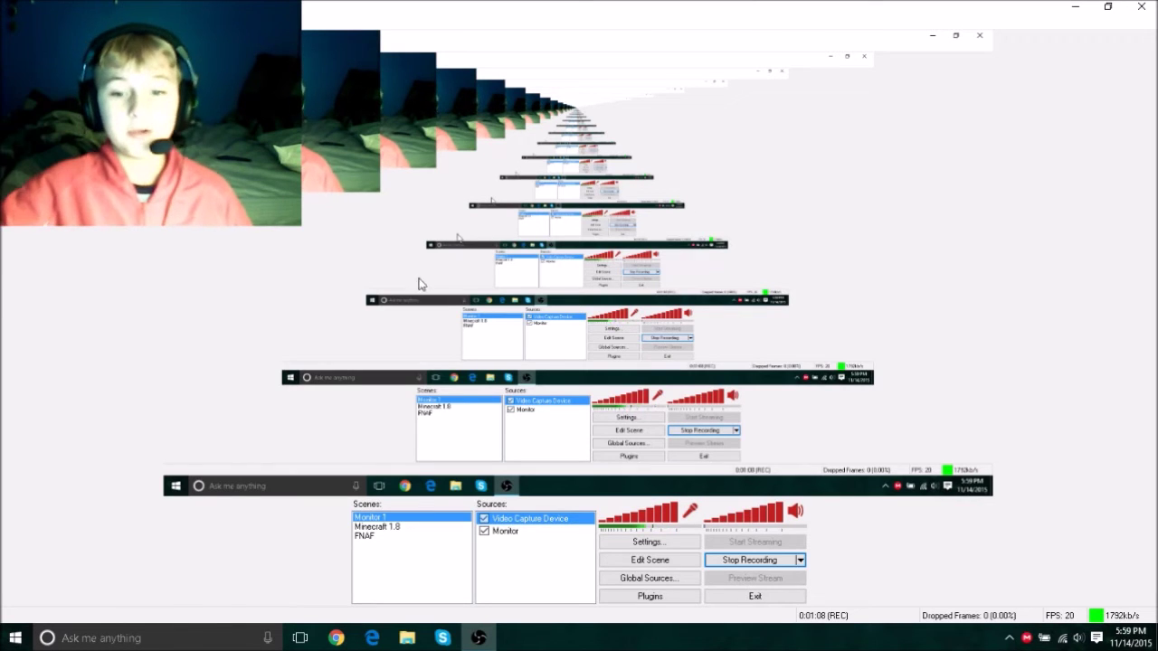
In OBS Settings, enable Use CBR on the Encoding page.
left_click(651, 542)
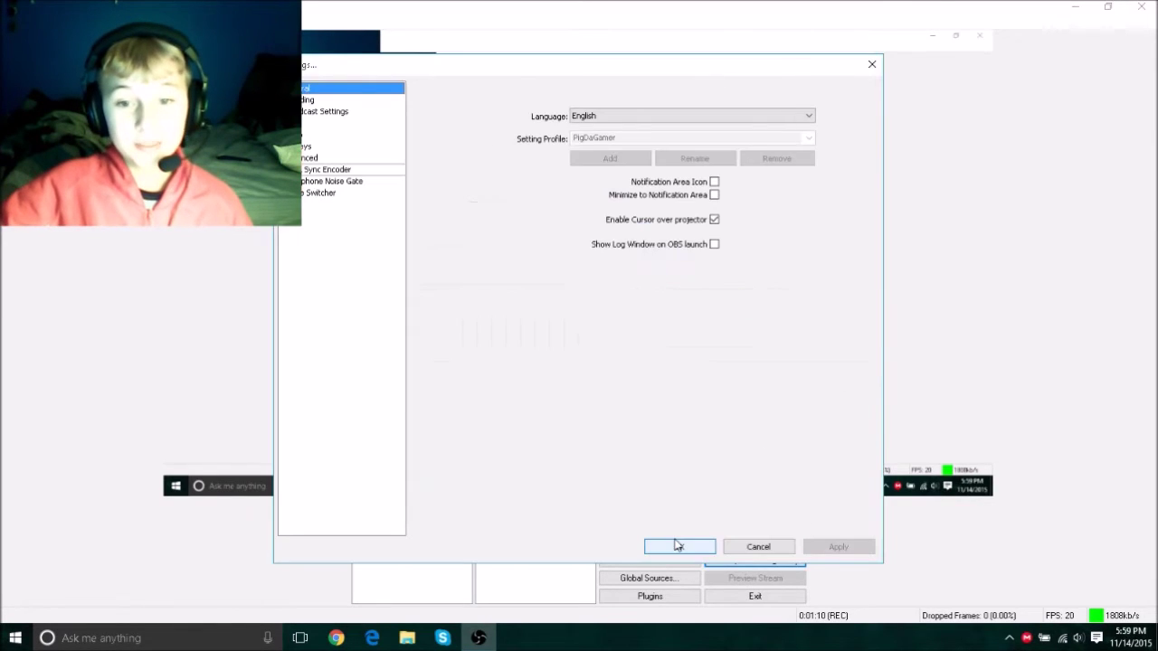
left_click_drag(430, 70, 435, 90)
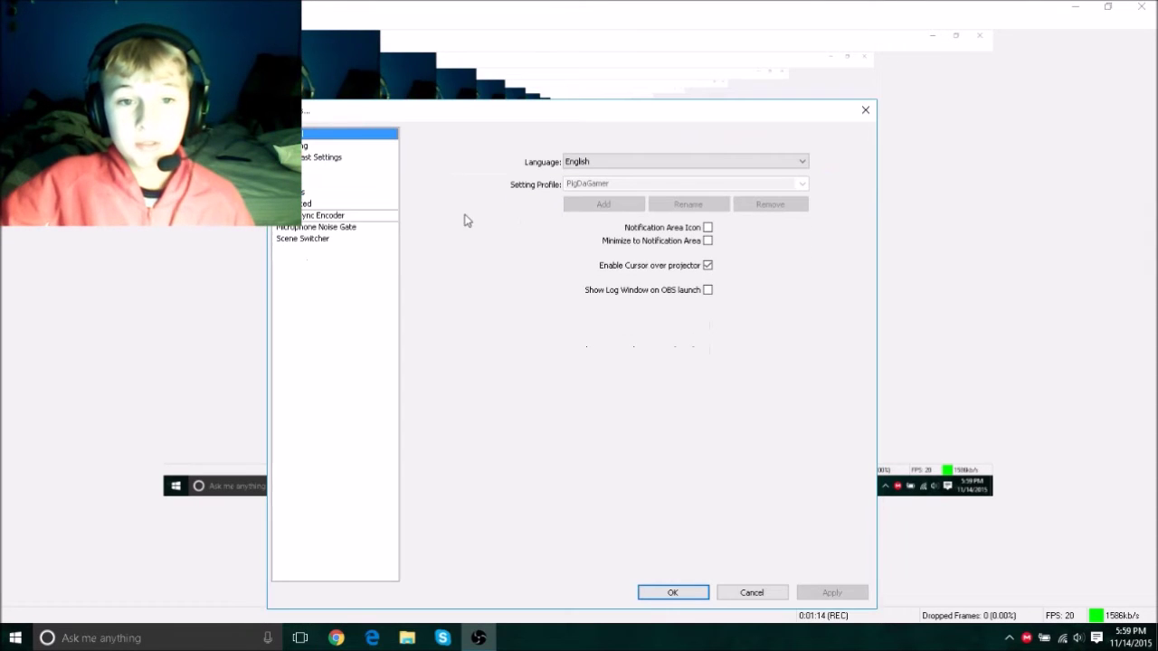
left_click(304, 146)
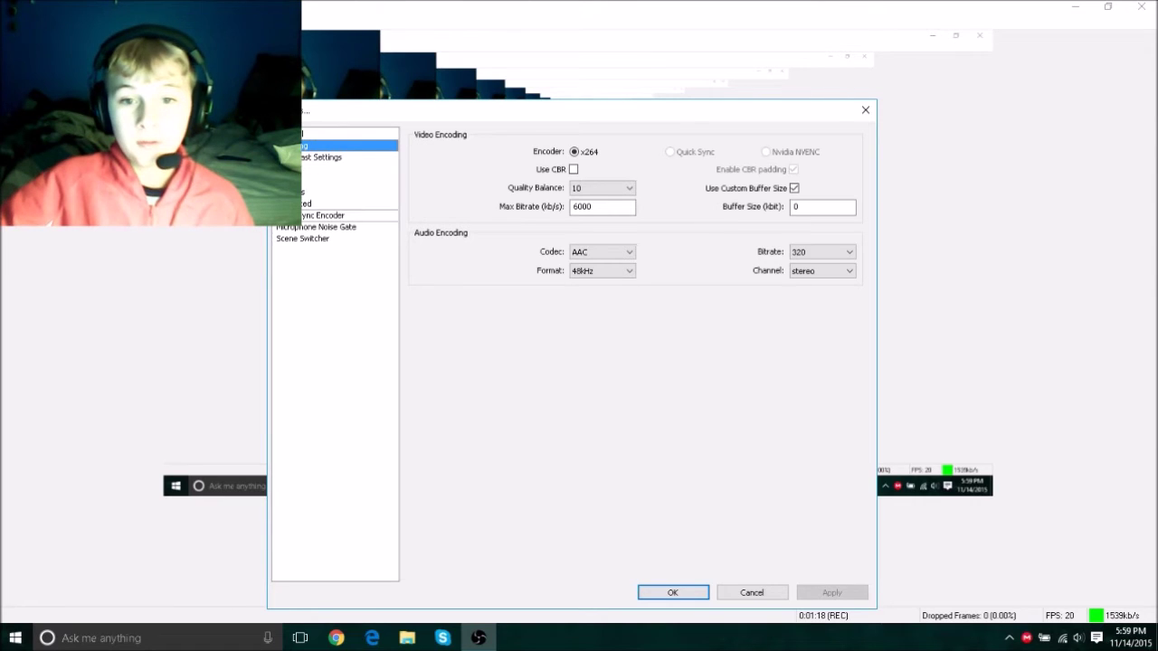
left_click_drag(502, 104, 497, 45)
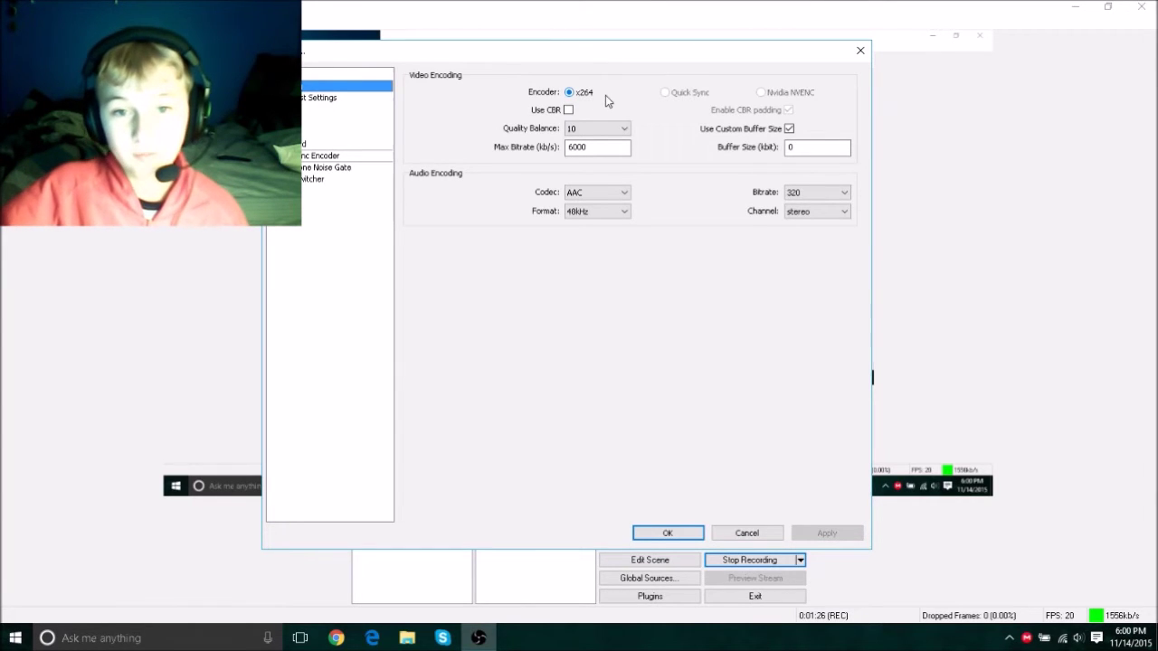
left_click(567, 110)
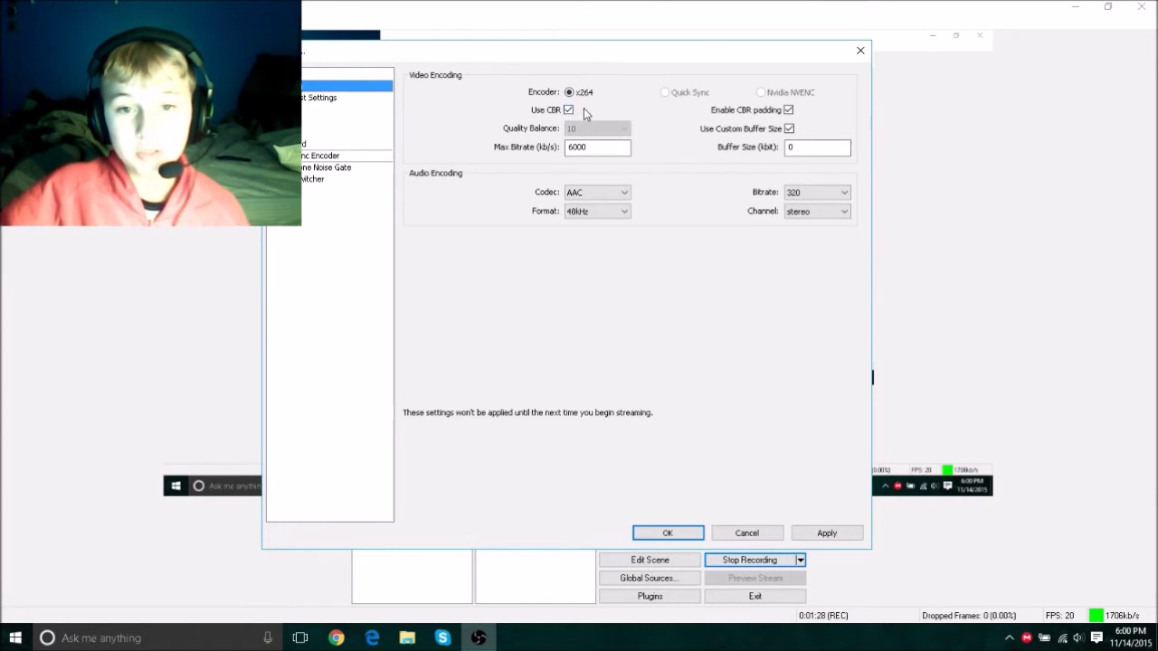
Turn Use CBR back off and set Quality Balance to 9.
left_click(570, 109)
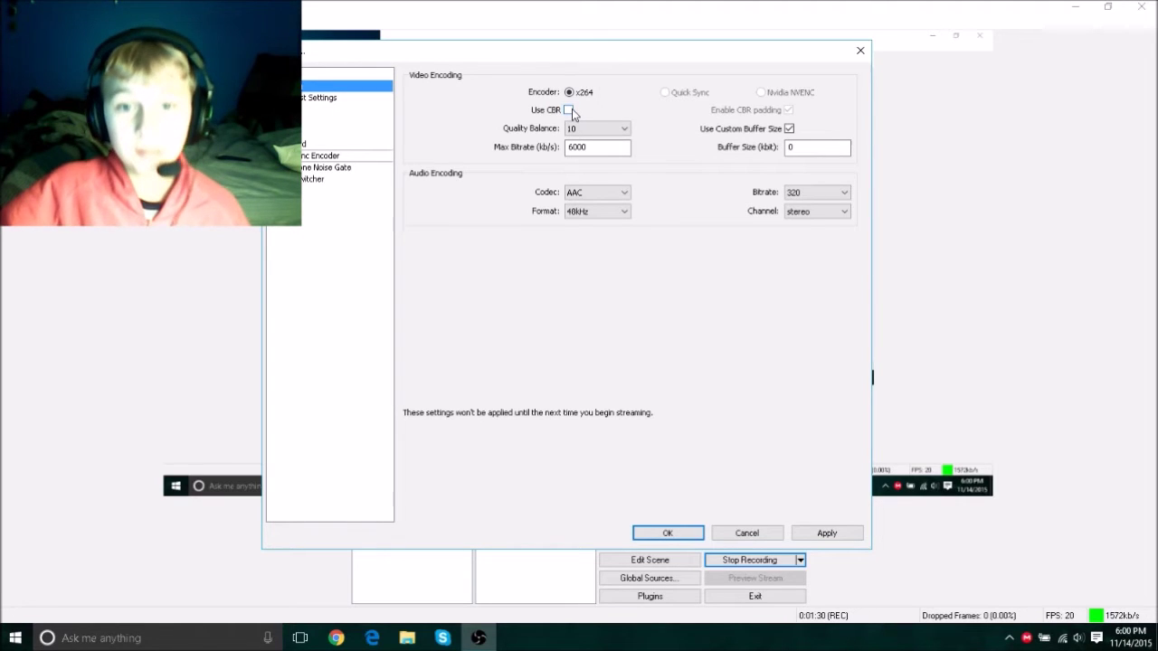
left_click(593, 128)
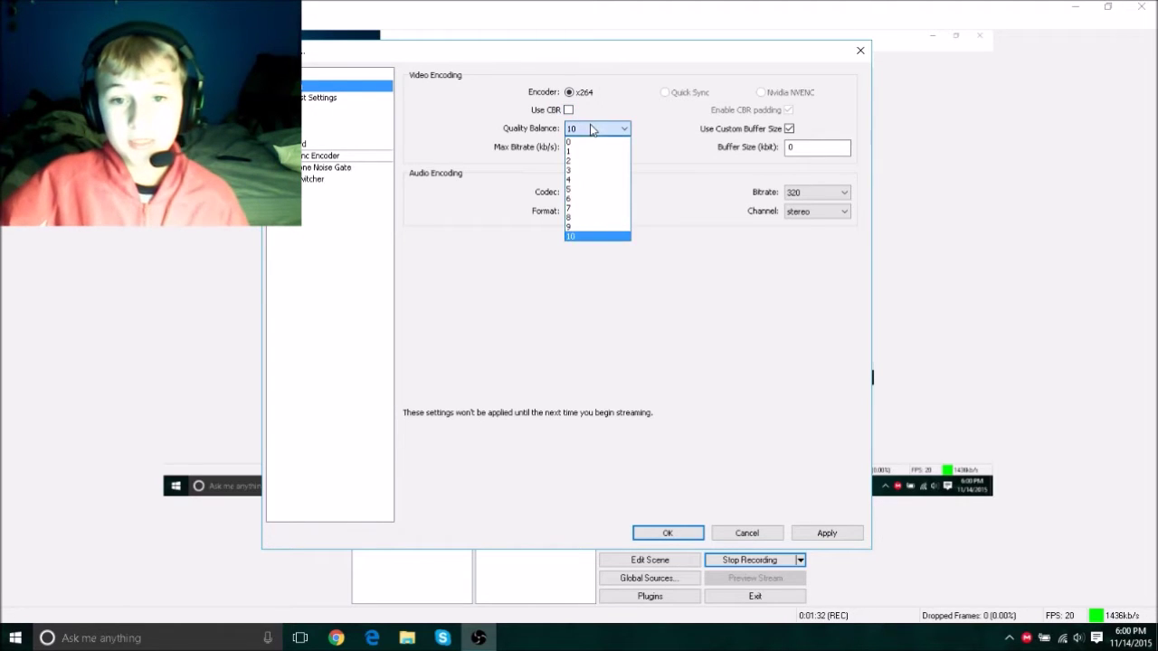
left_click(577, 229)
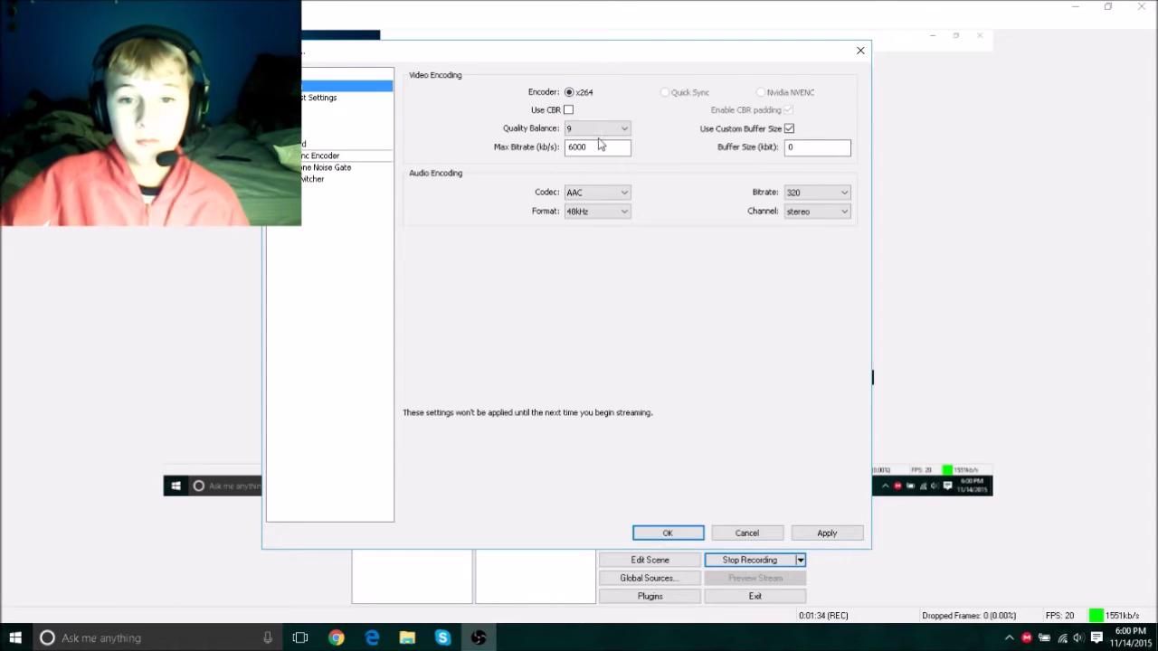
left_click(598, 129)
left_click(608, 231)
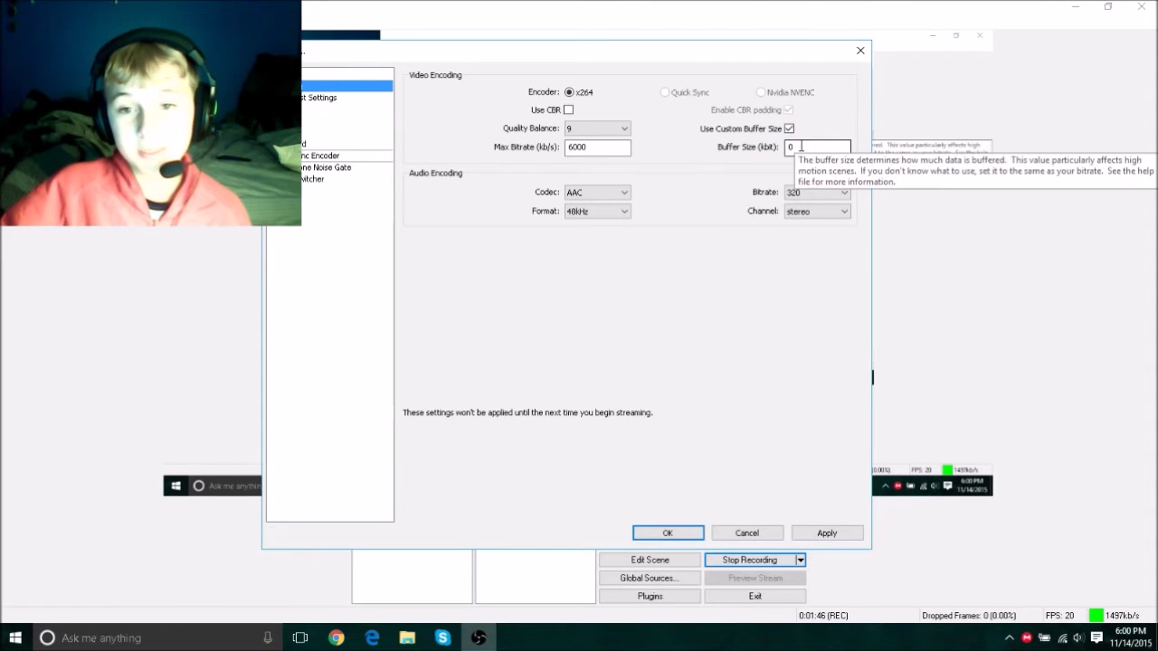
Keep audio at AAC, 48kHz, 320 bitrate and stereo, and apply the encoding changes.
left_click(807, 191)
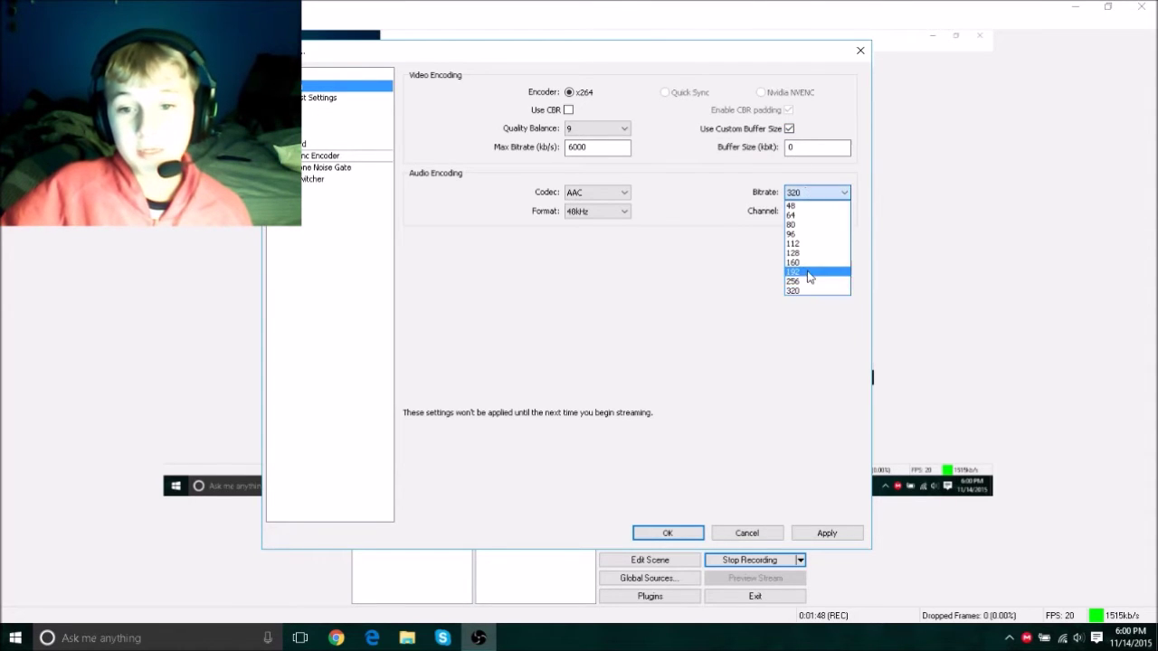
left_click(807, 291)
left_click(817, 211)
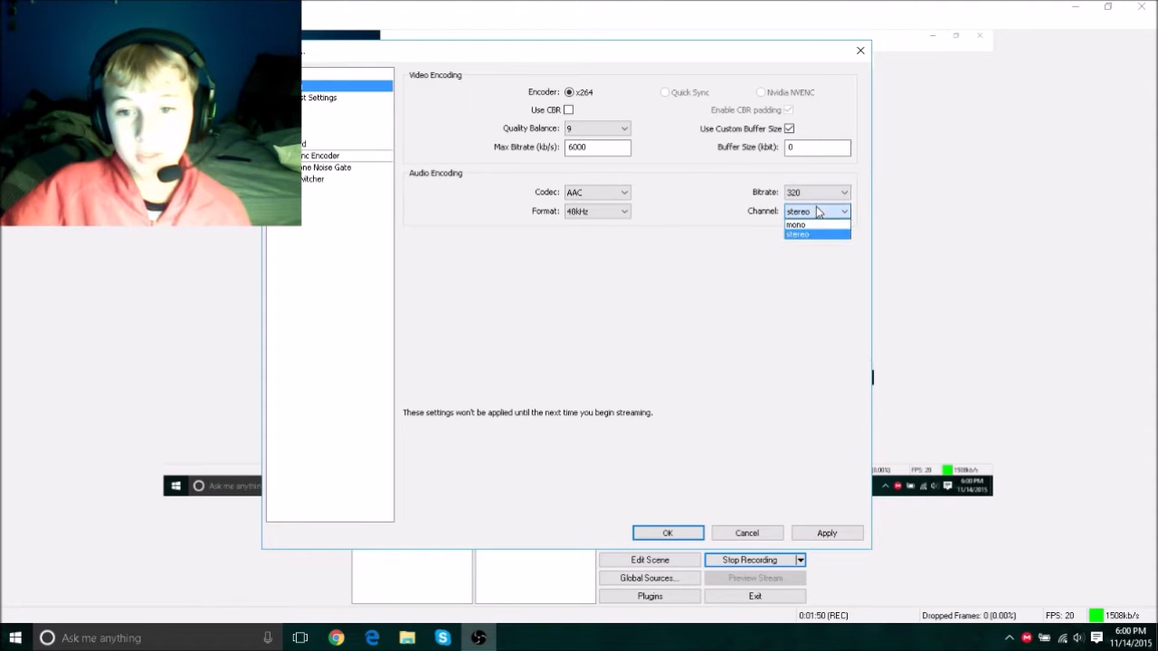
left_click(809, 253)
left_click(597, 212)
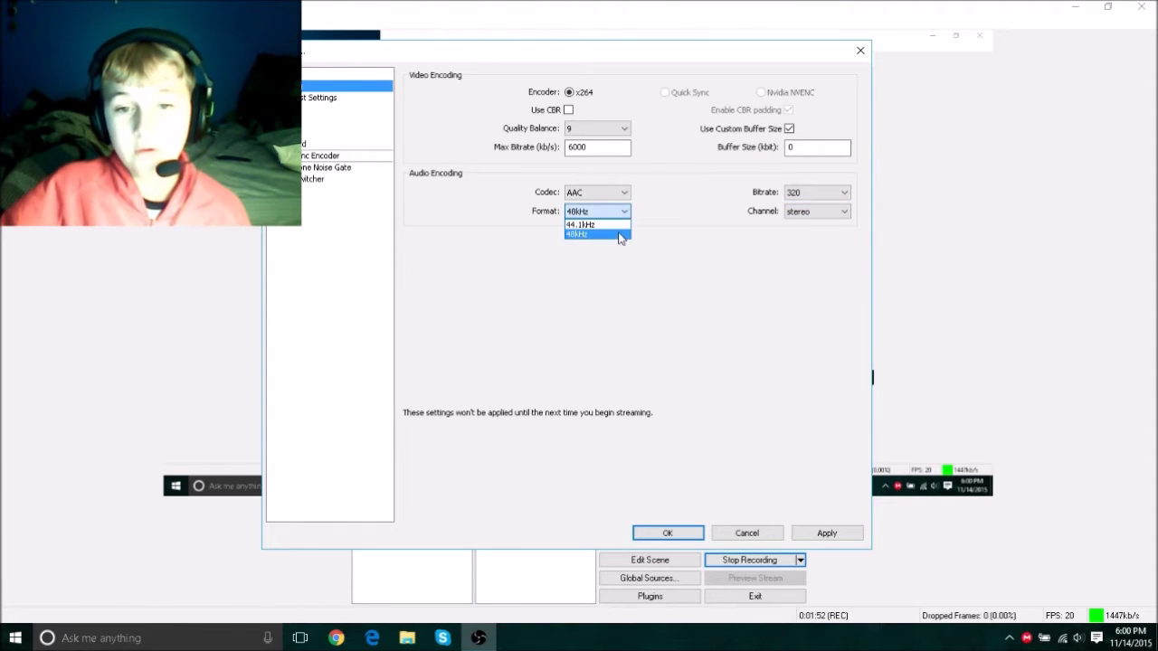
left_click(621, 235)
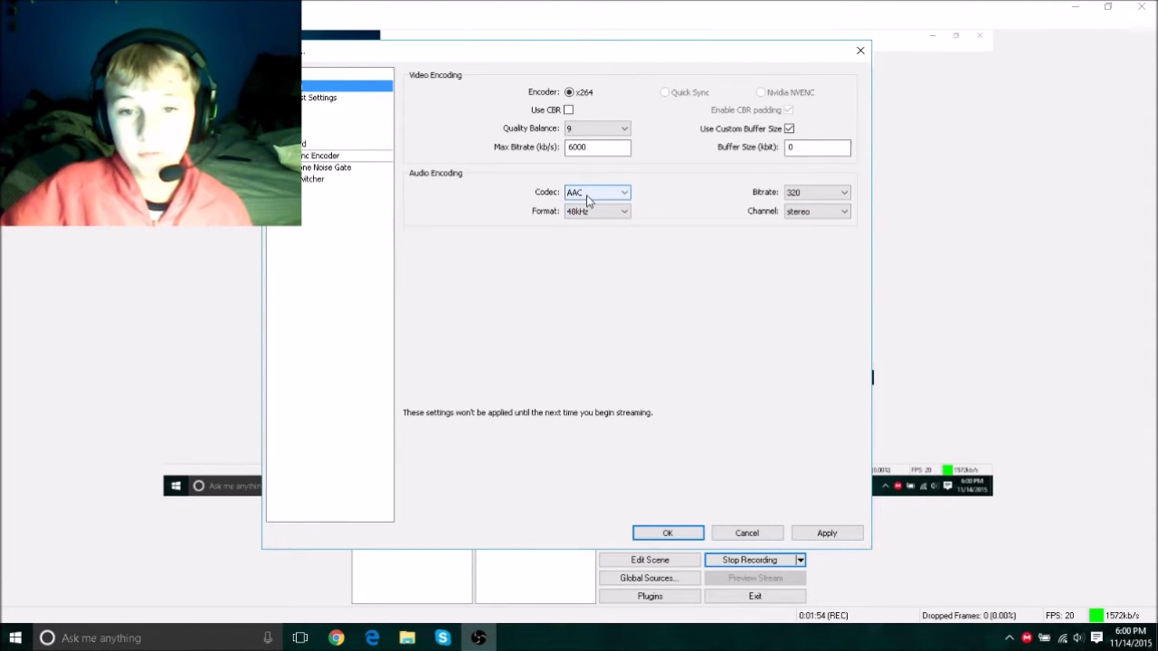
left_click(588, 193)
left_click(589, 215)
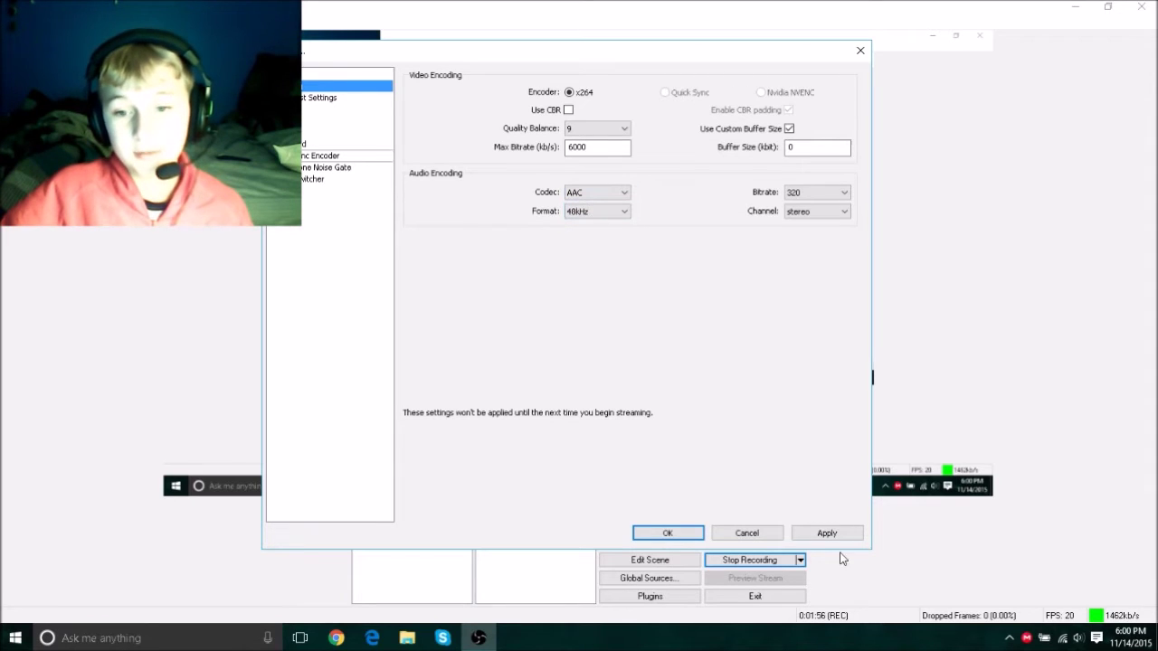
left_click(824, 529)
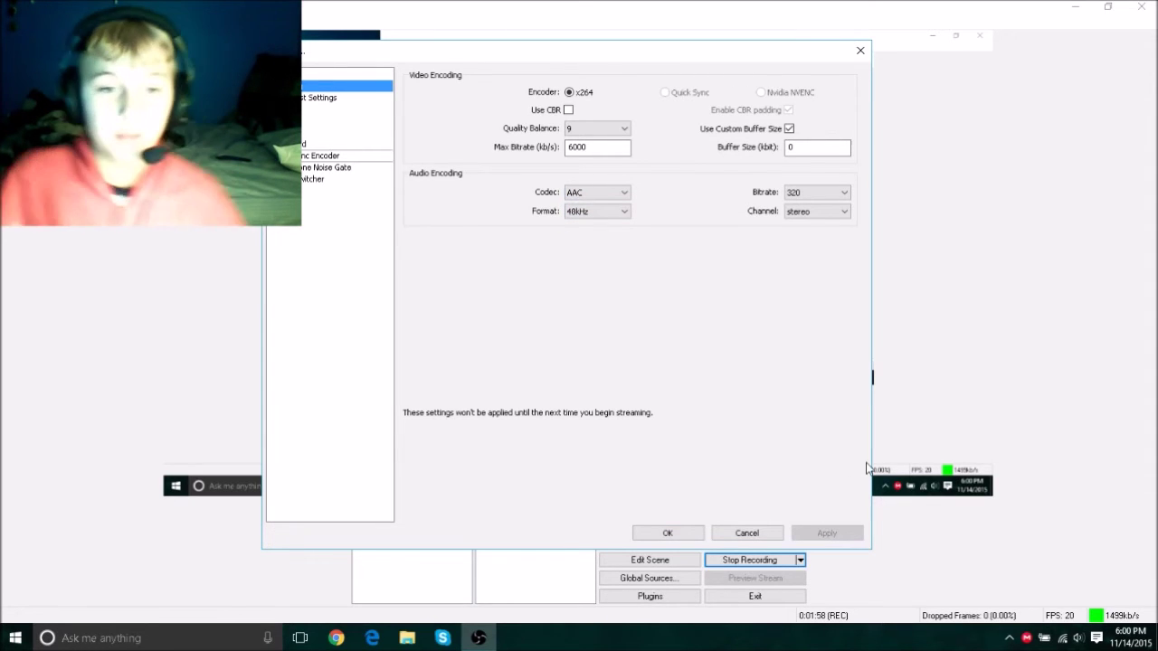
left_click(313, 98)
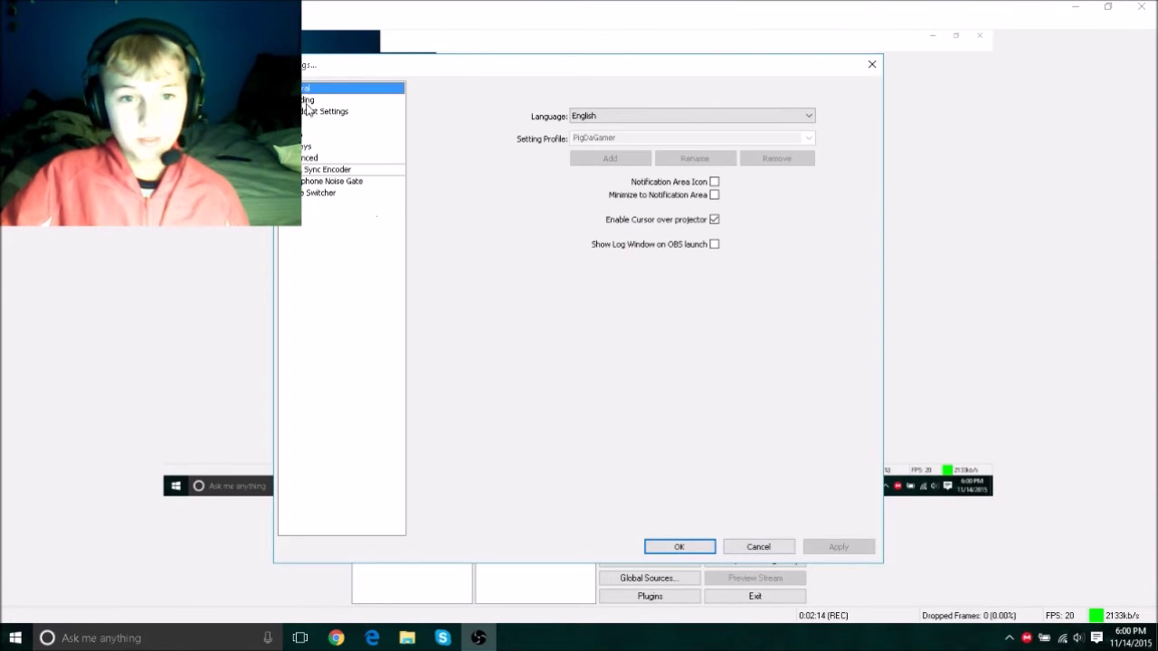
Show Broadcast Settings and browse for the recording file save location.
left_click(312, 111)
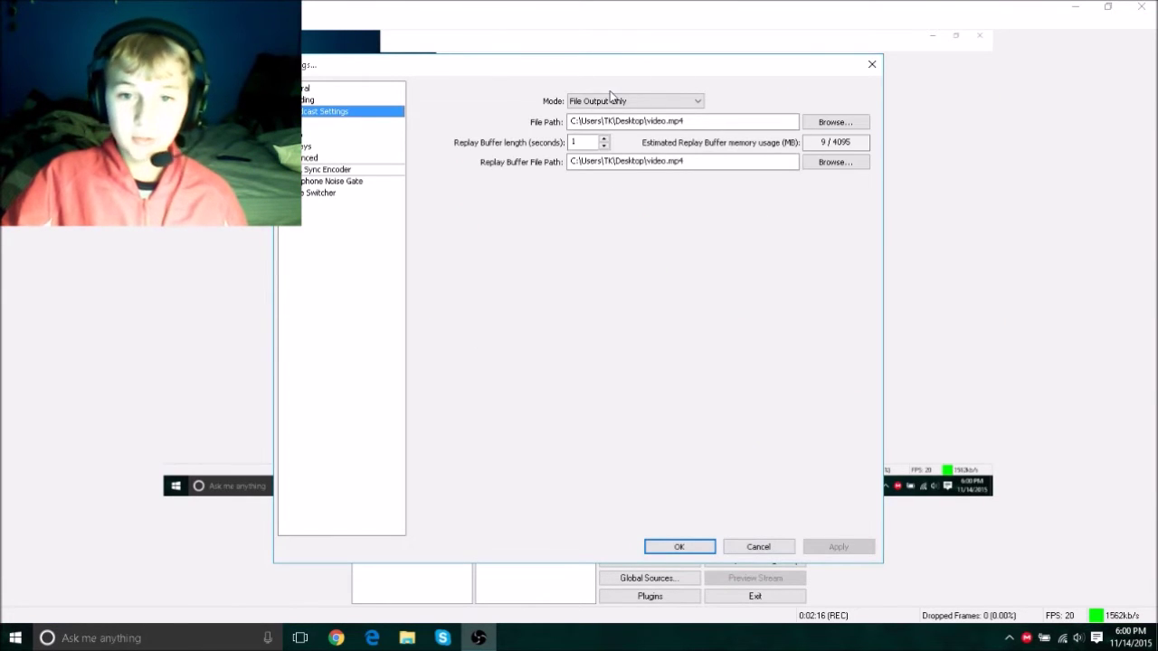
left_click(836, 121)
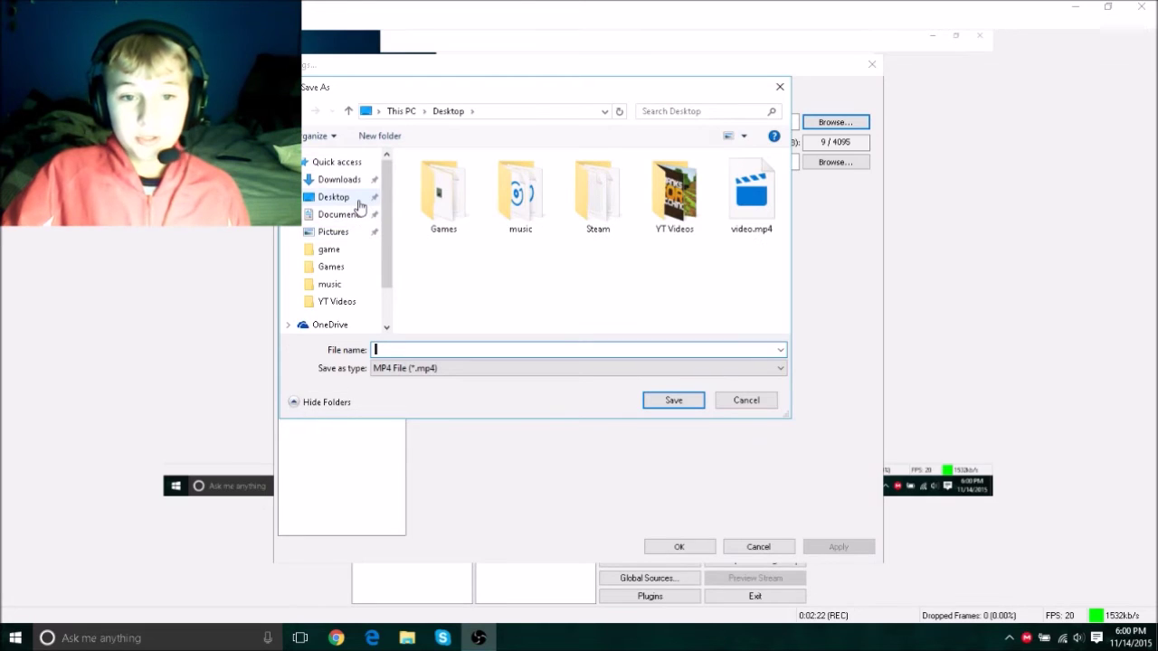
left_click(361, 196)
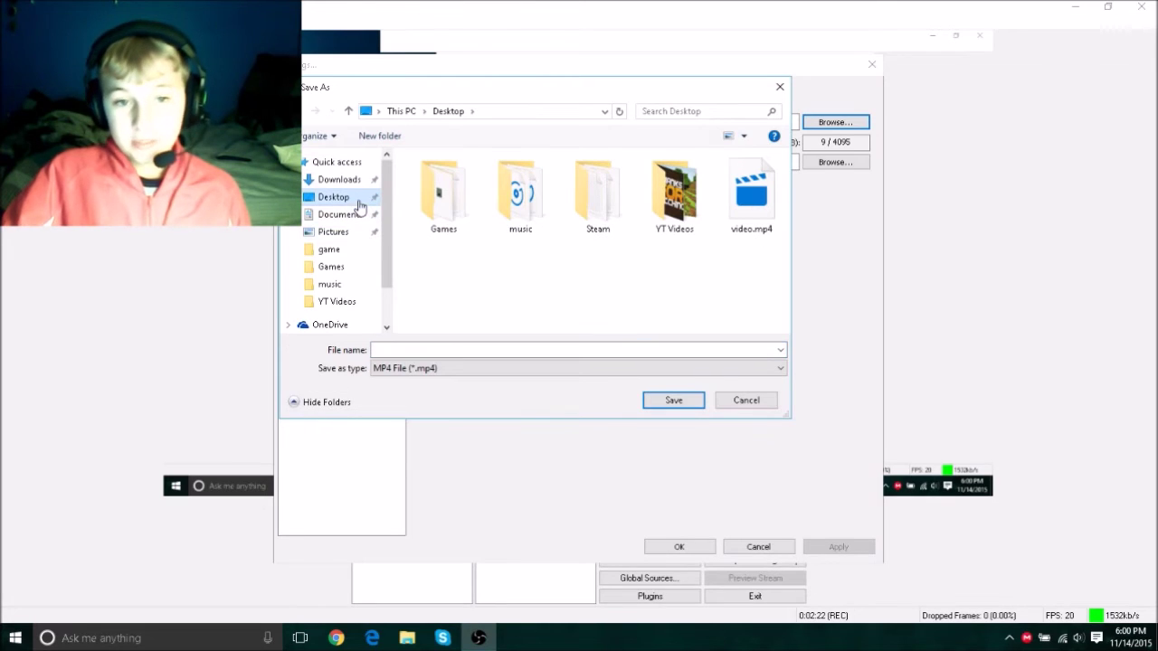
left_click(780, 87)
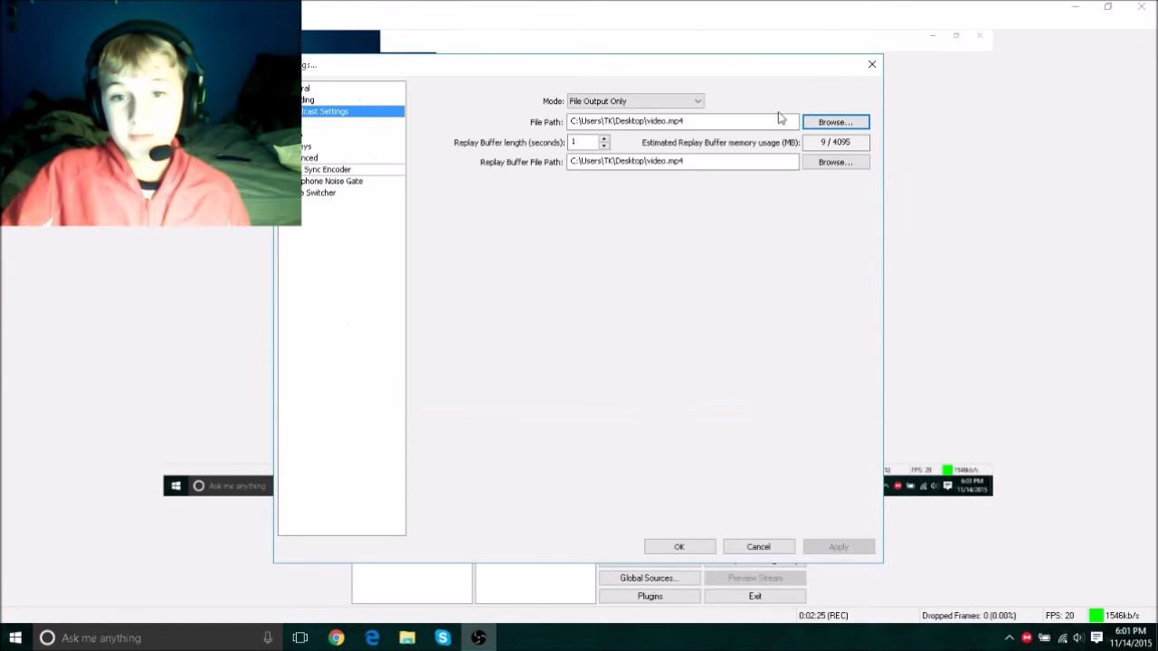
On the Video page, keep the AMD Radeon(TM) R5 Graphics adapter and 16:9 aspect, and apply.
left_click(318, 128)
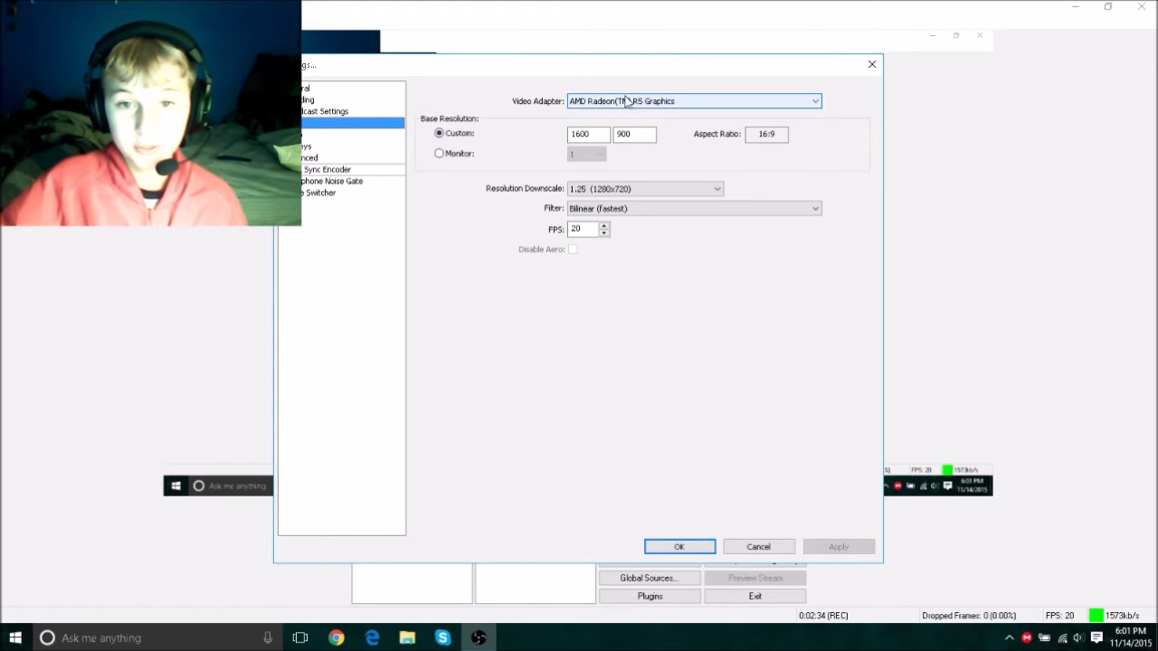
left_click(630, 100)
left_click(629, 104)
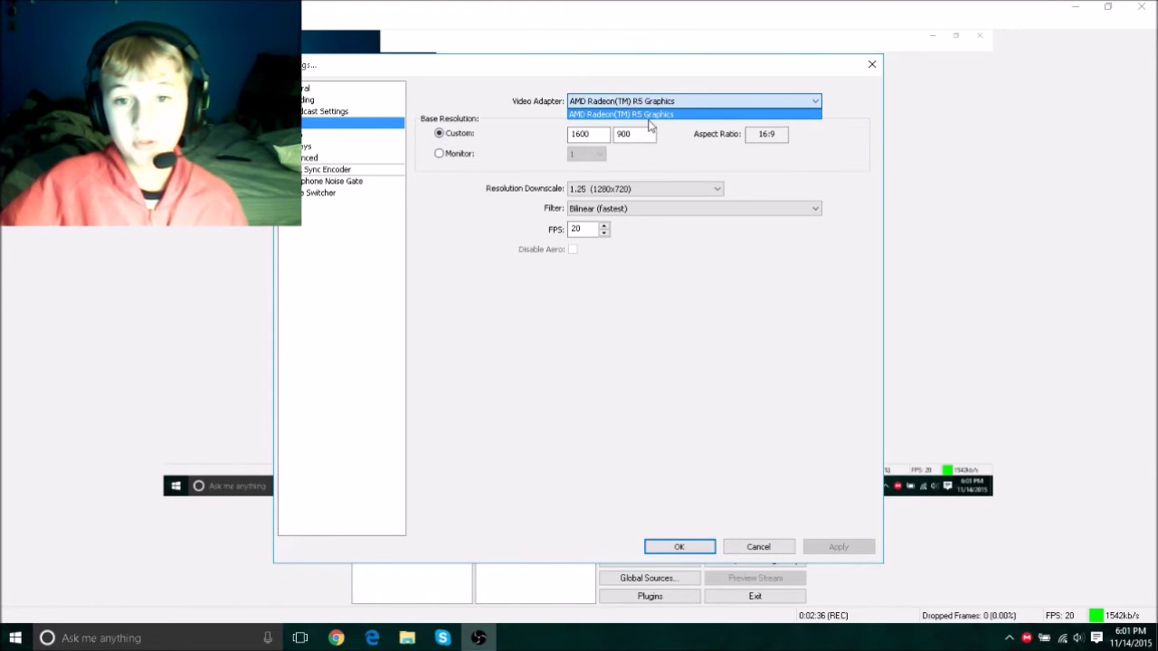
left_click(648, 115)
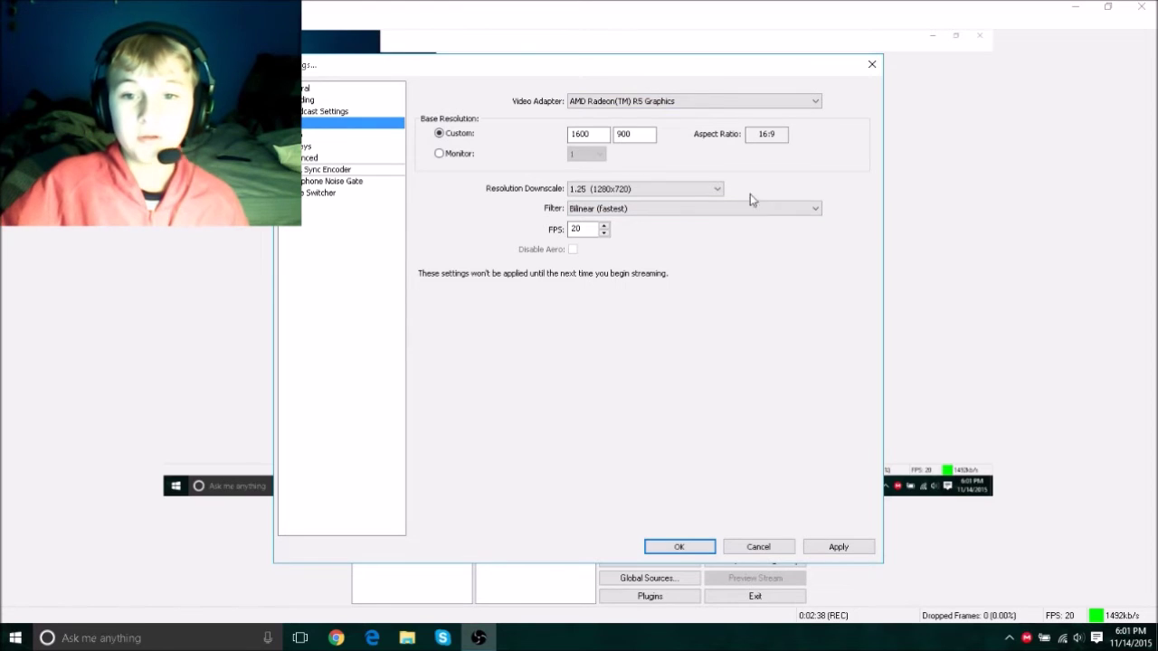
double_click(780, 134)
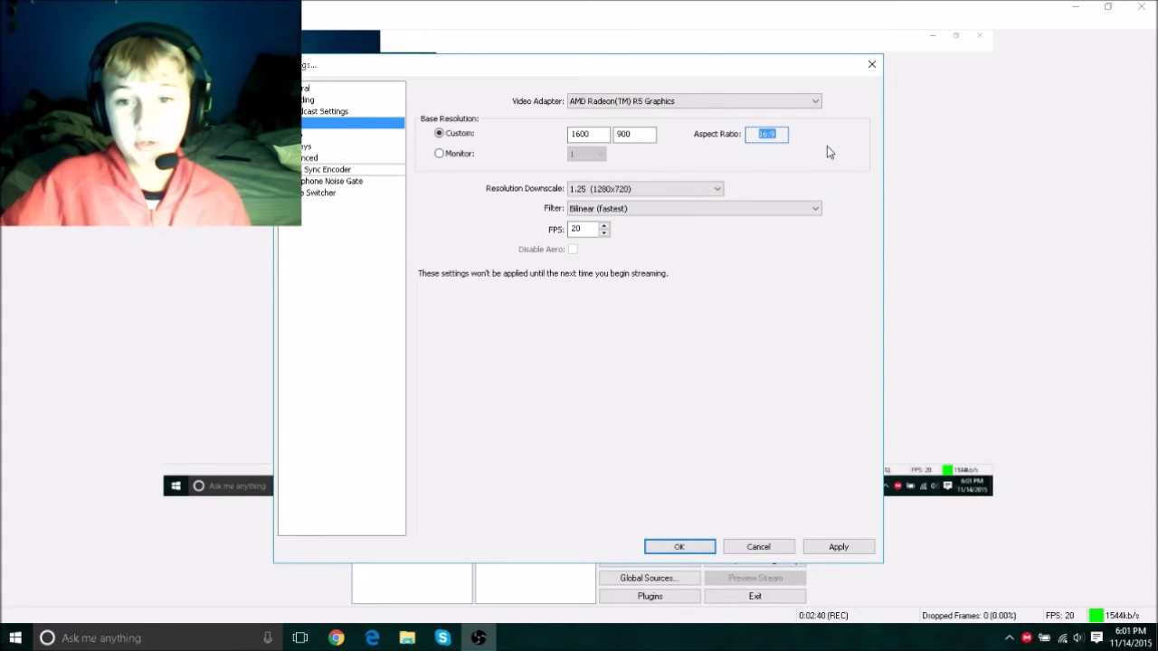
left_click(839, 546)
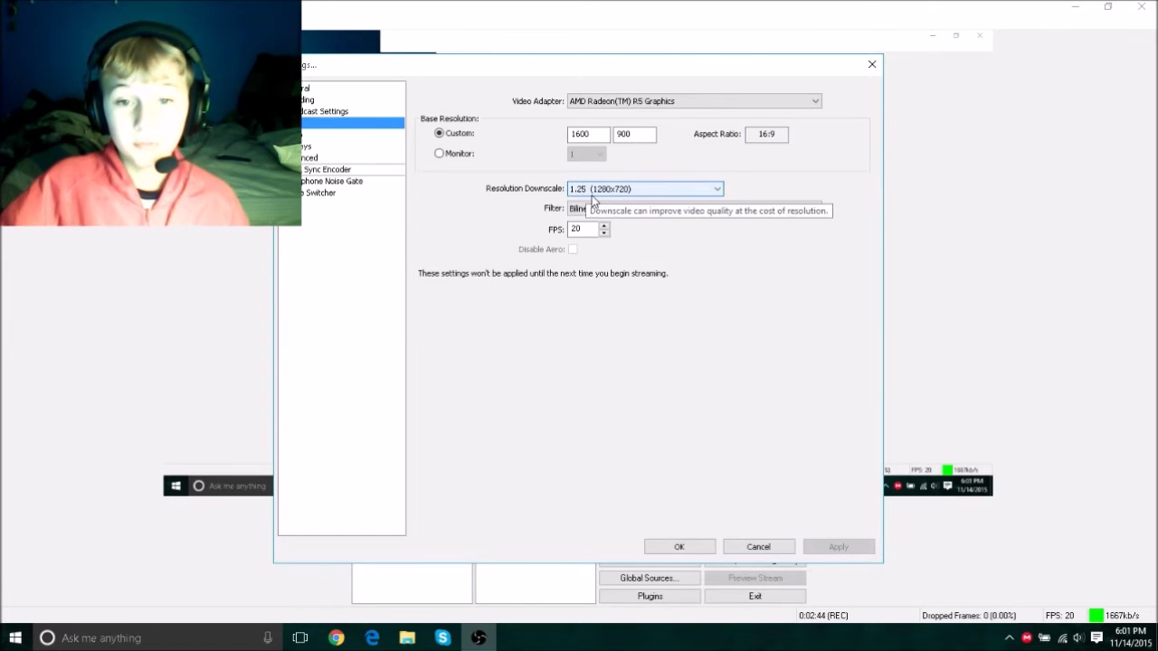
Set Resolution Downscale to 1280x720 and apply, keeping the Bilinear (fastest) filter and 20 FPS.
left_click(647, 191)
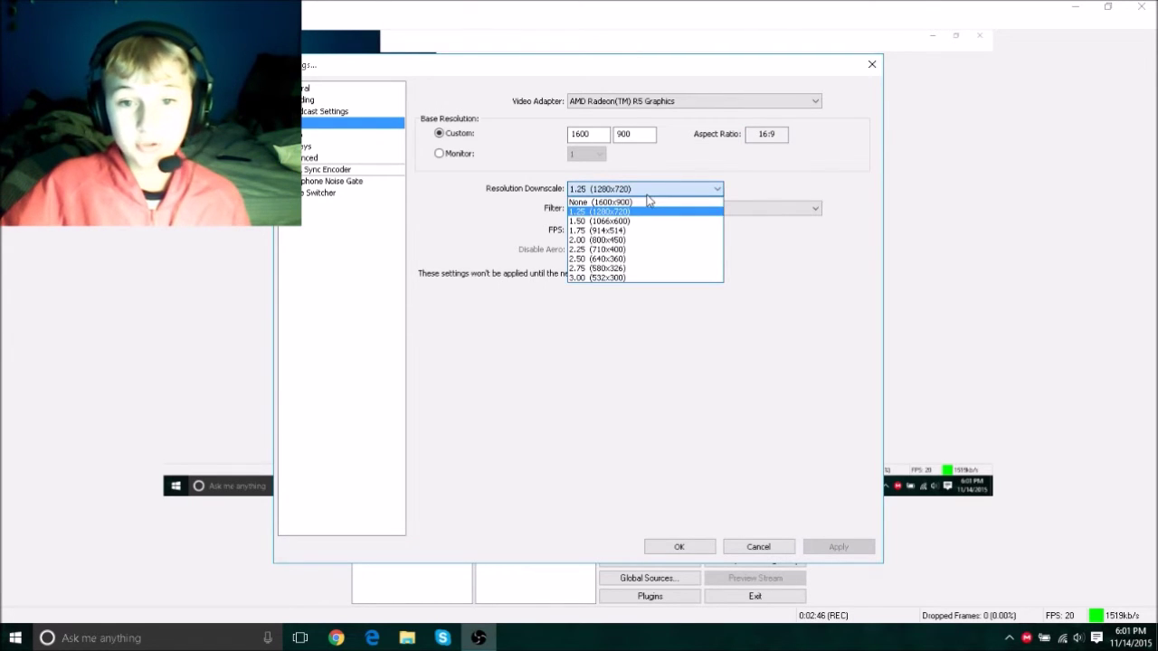
left_click(642, 202)
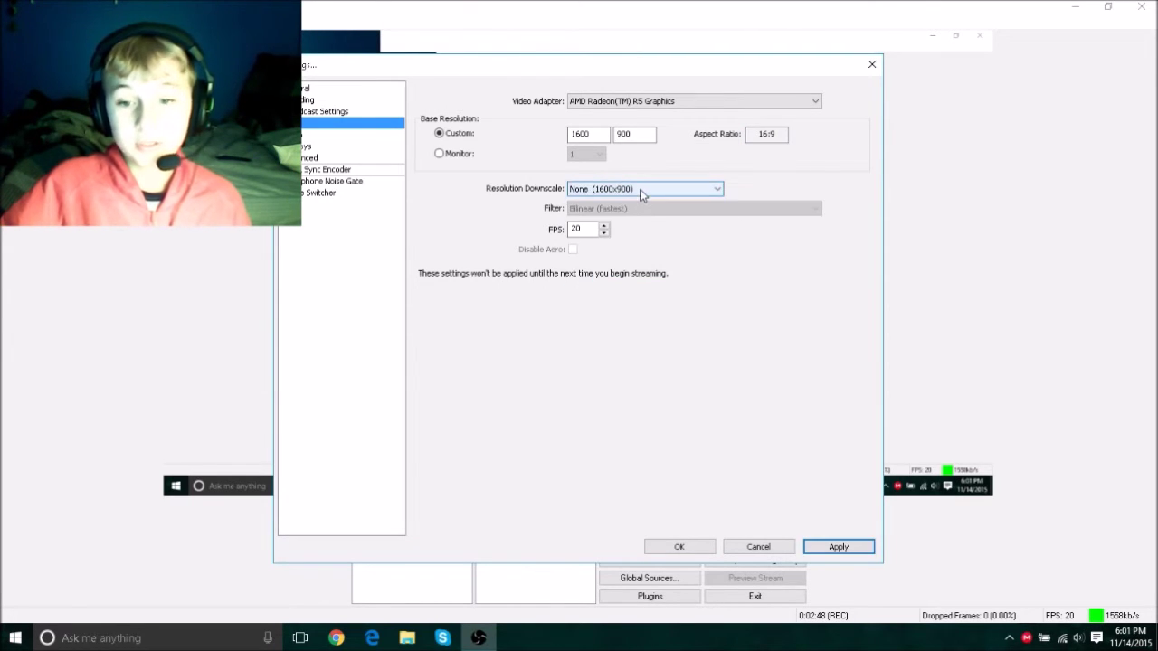
left_click(641, 192)
left_click(673, 208)
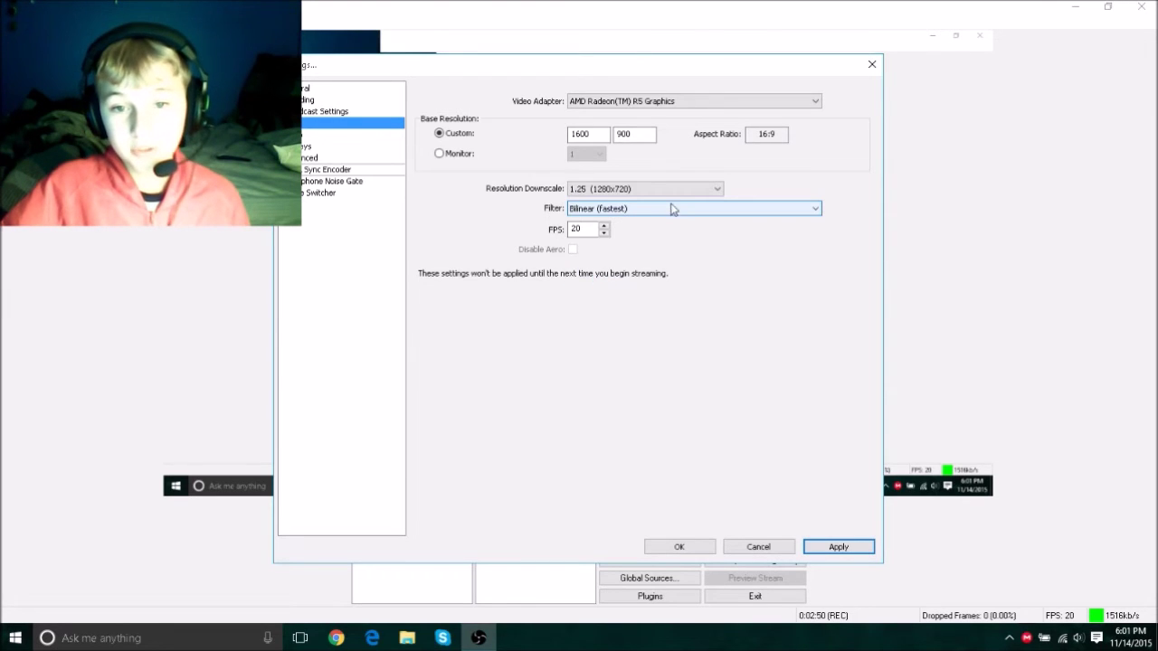
left_click(833, 547)
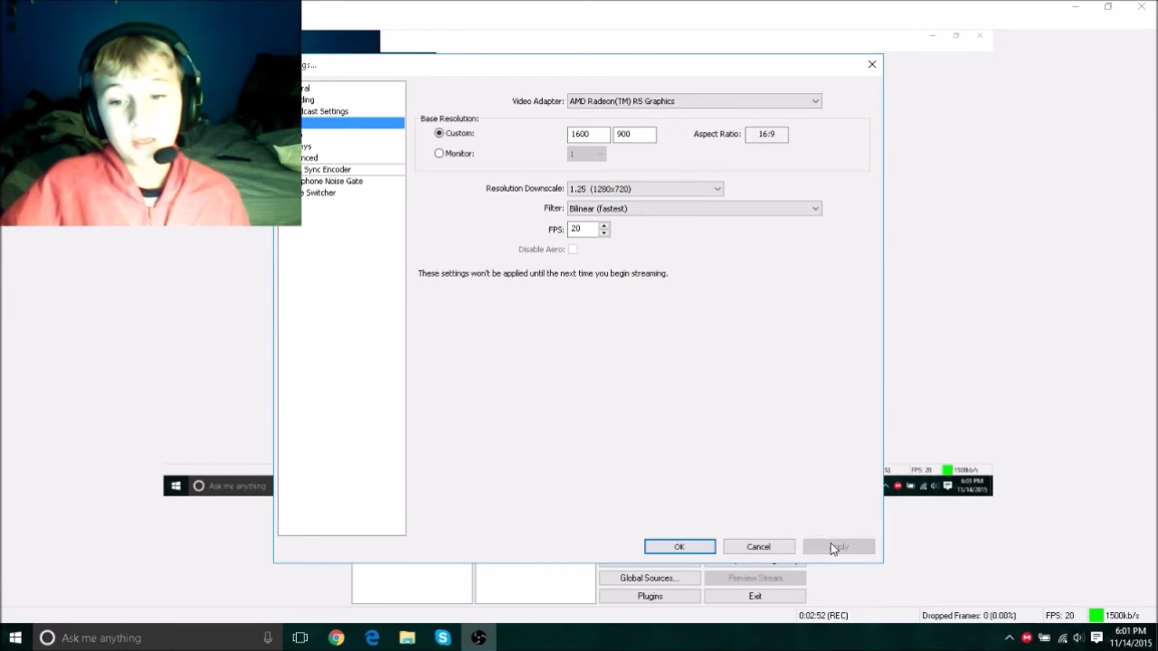
left_click(696, 214)
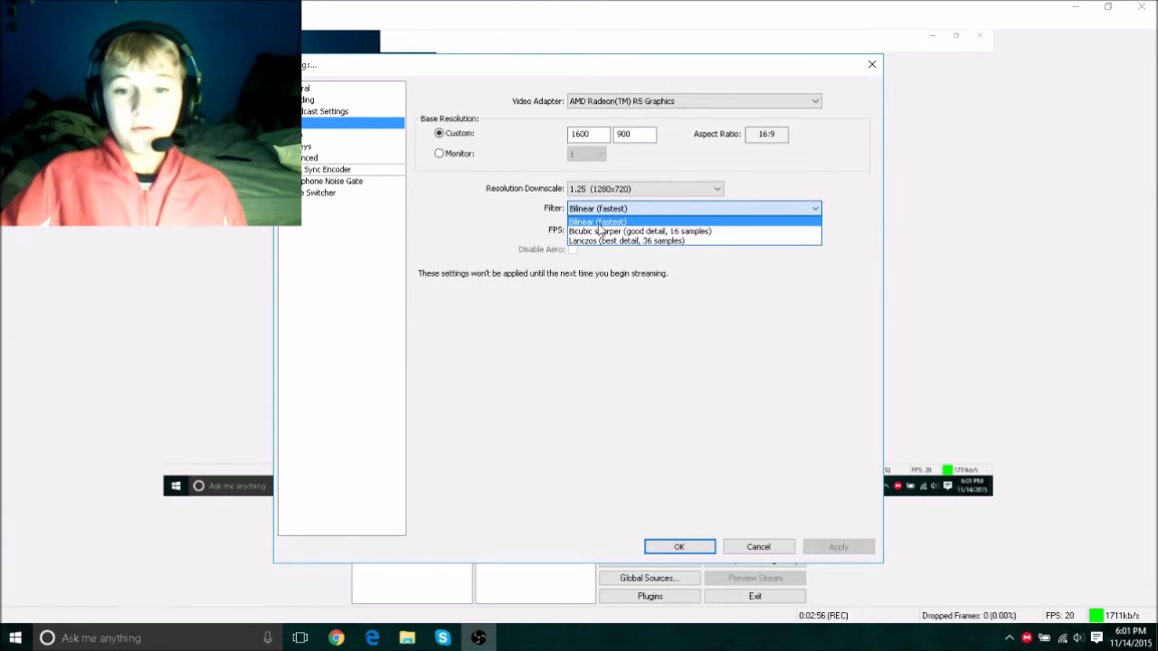
left_click(598, 225)
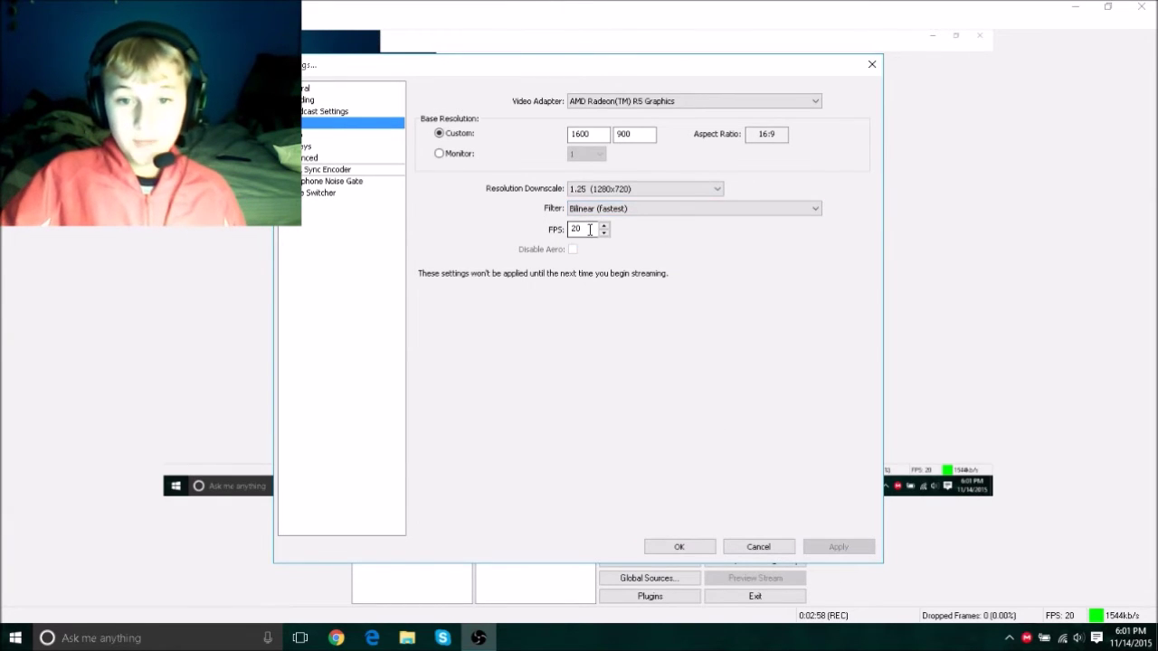
left_click(394, 267)
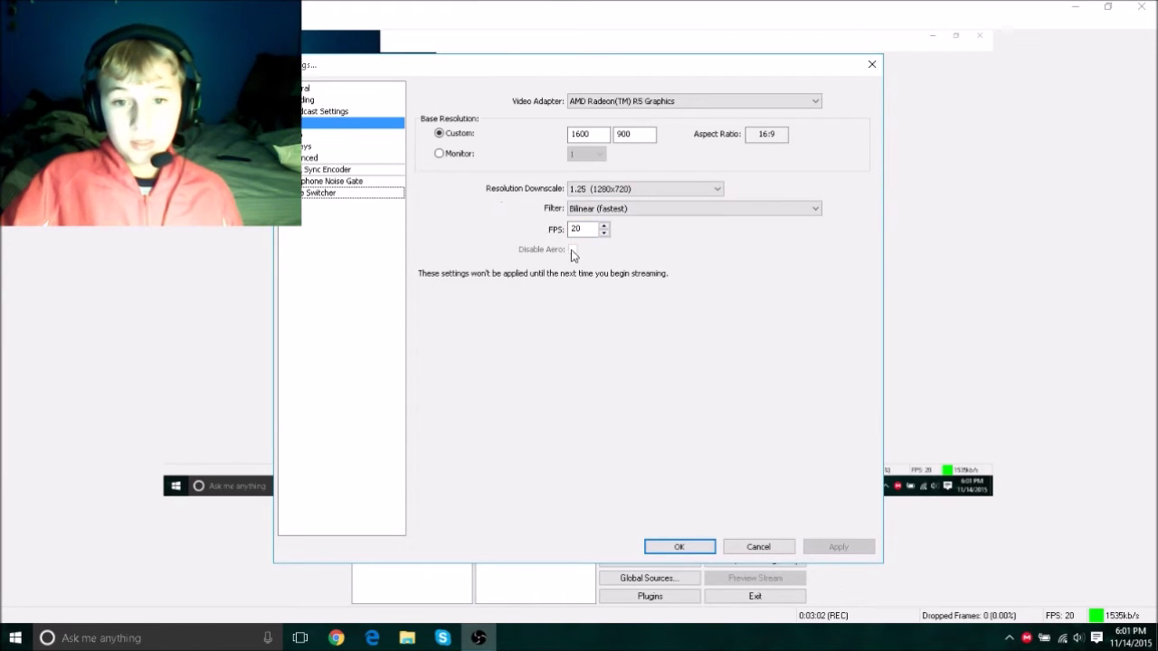
left_click(310, 135)
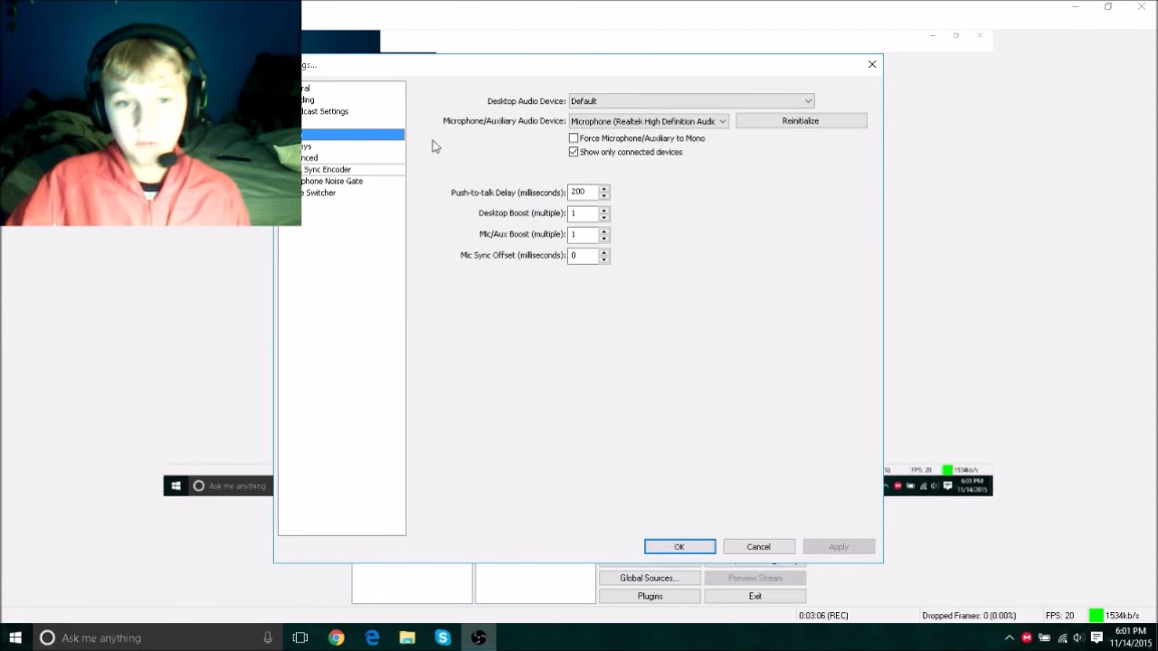
Go to the Advanced settings and keep Process Priority Class at High.
left_click(309, 147)
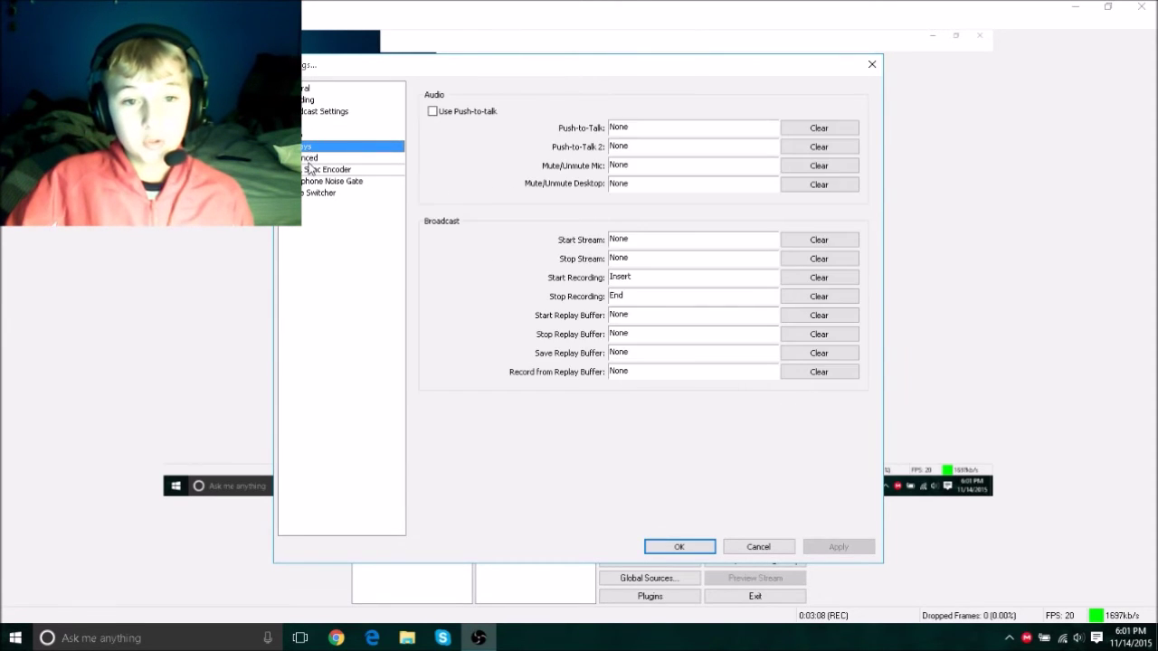
left_click(308, 157)
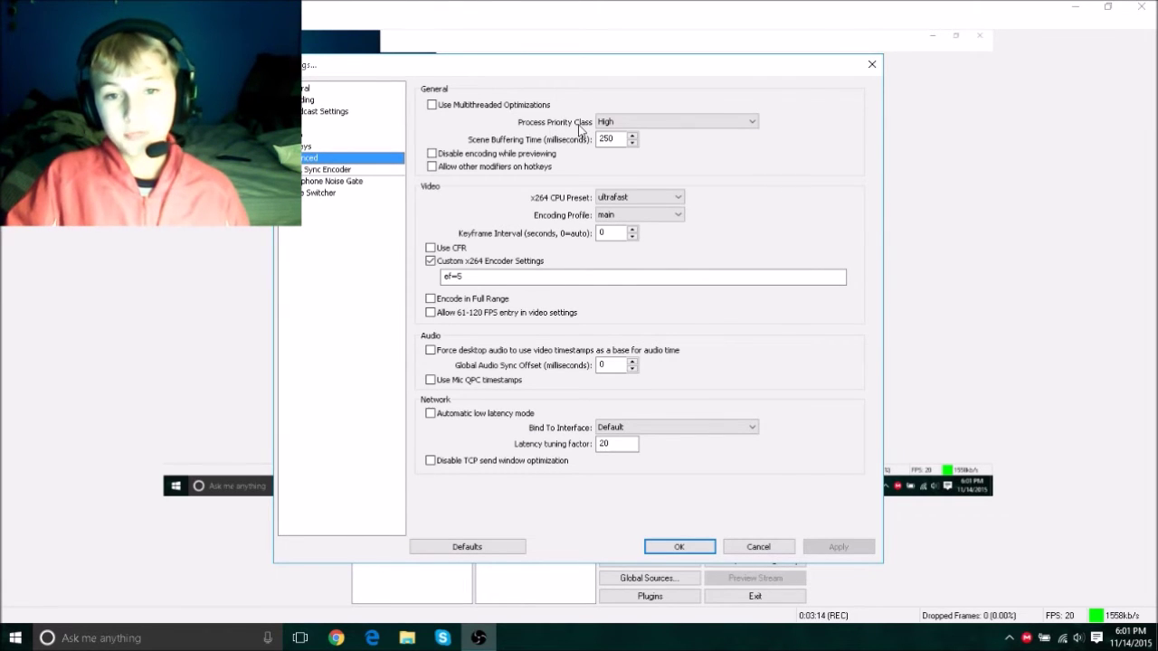
left_click(684, 123)
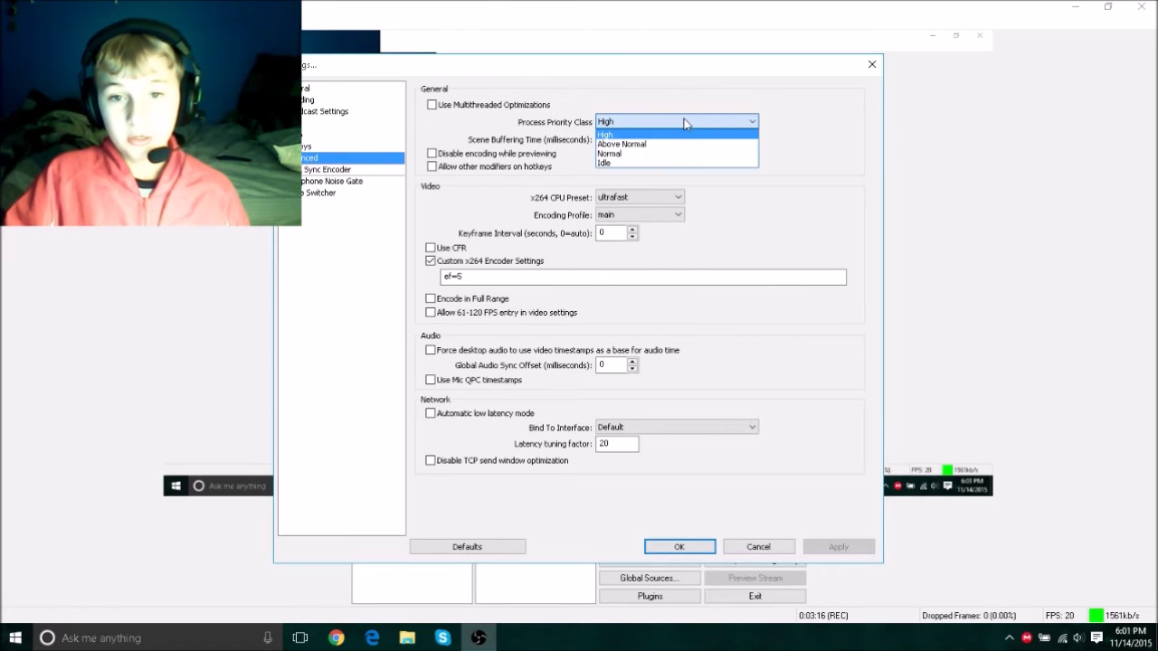
left_click(664, 134)
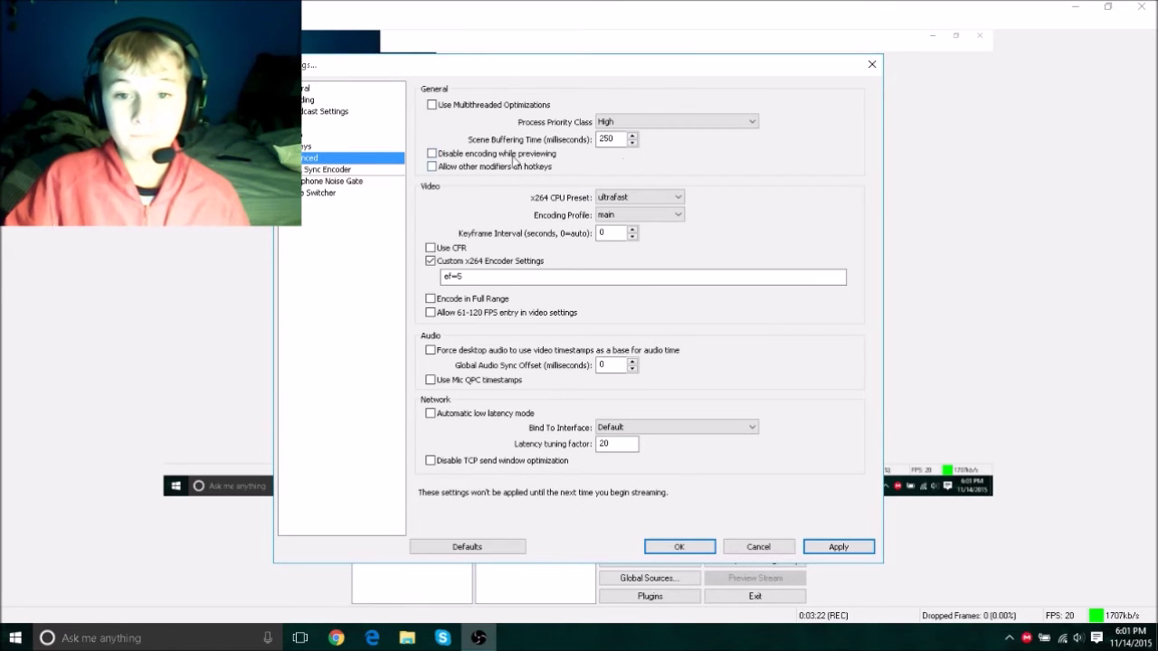
left_click(644, 200)
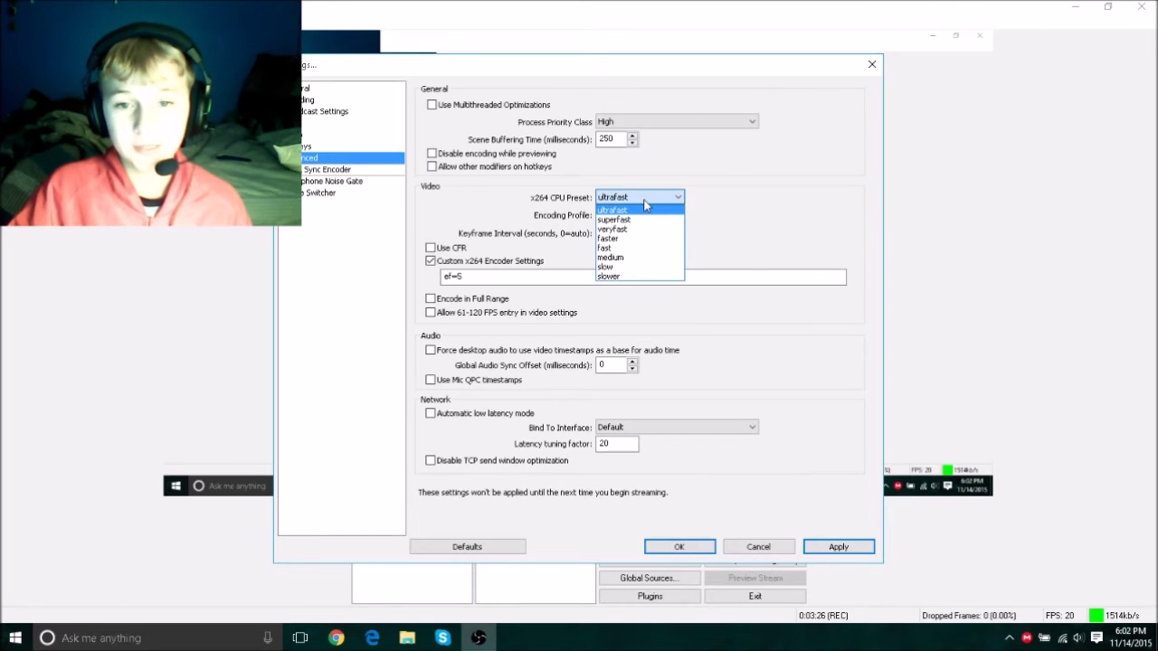
left_click(646, 211)
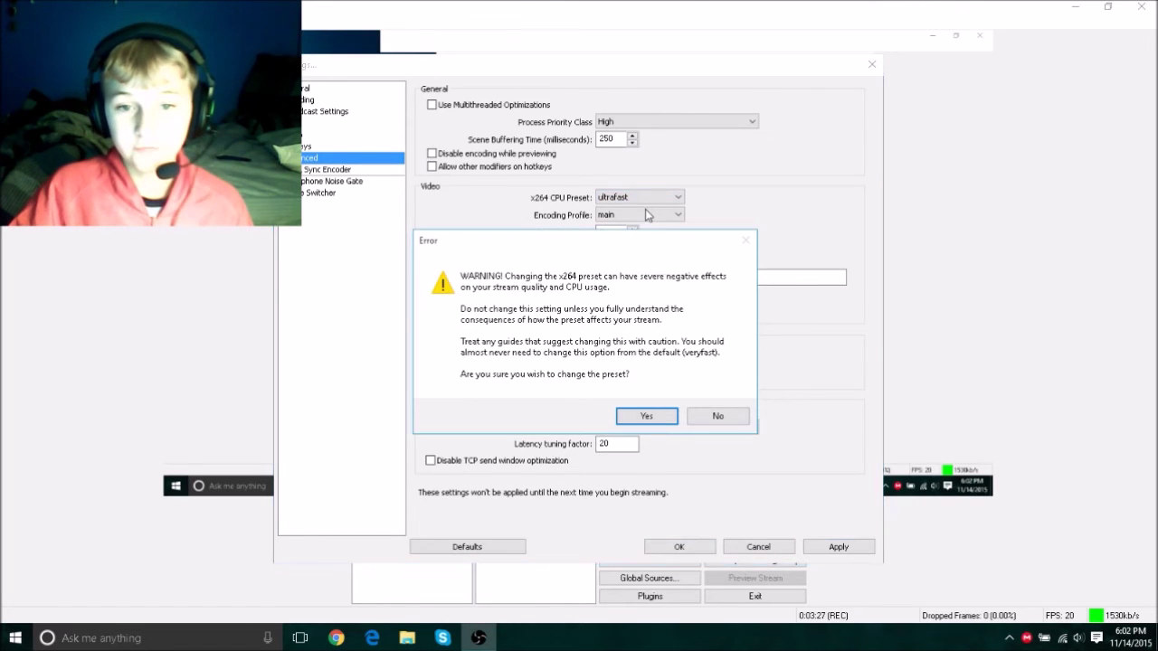
left_click(663, 418)
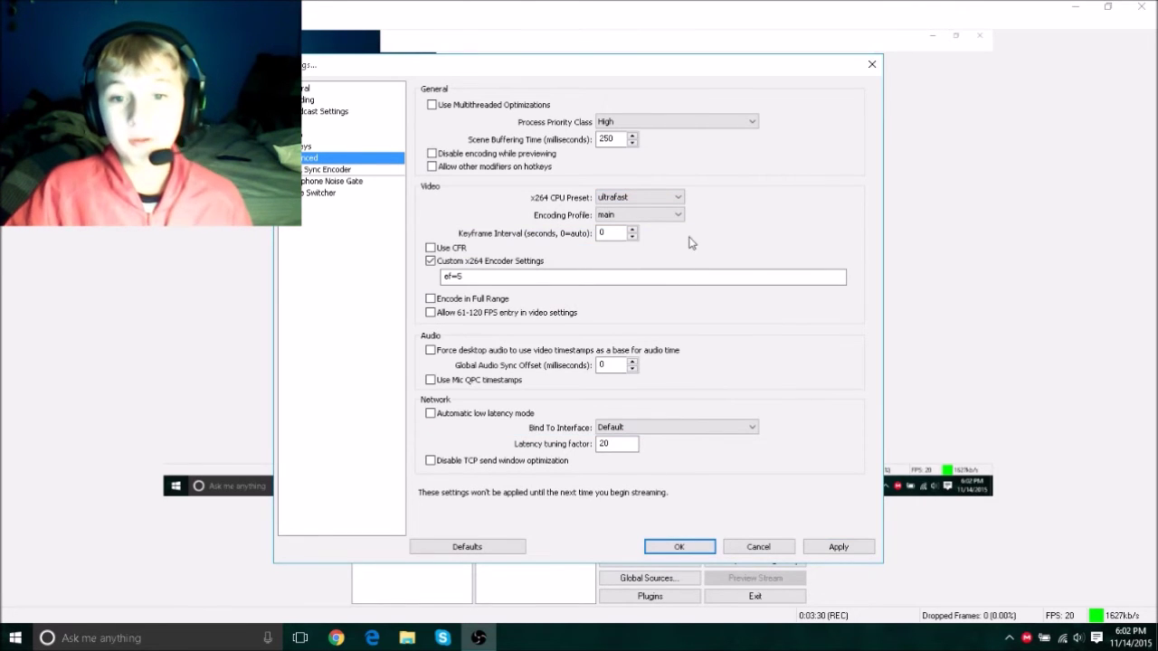
left_click(656, 215)
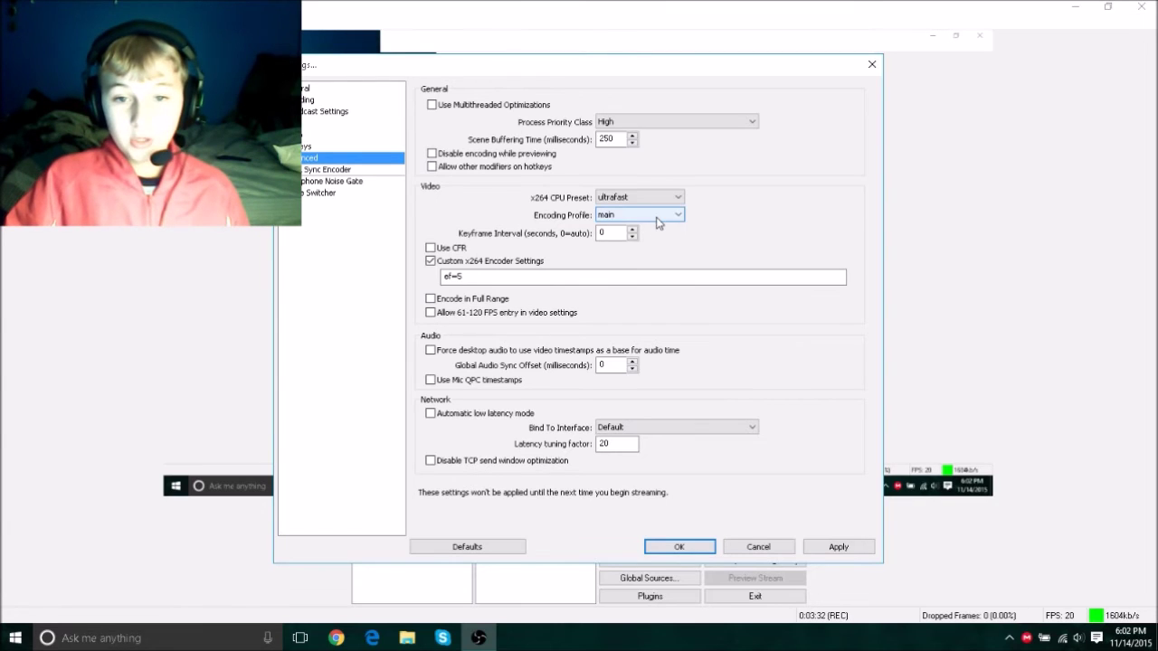
left_click(647, 231)
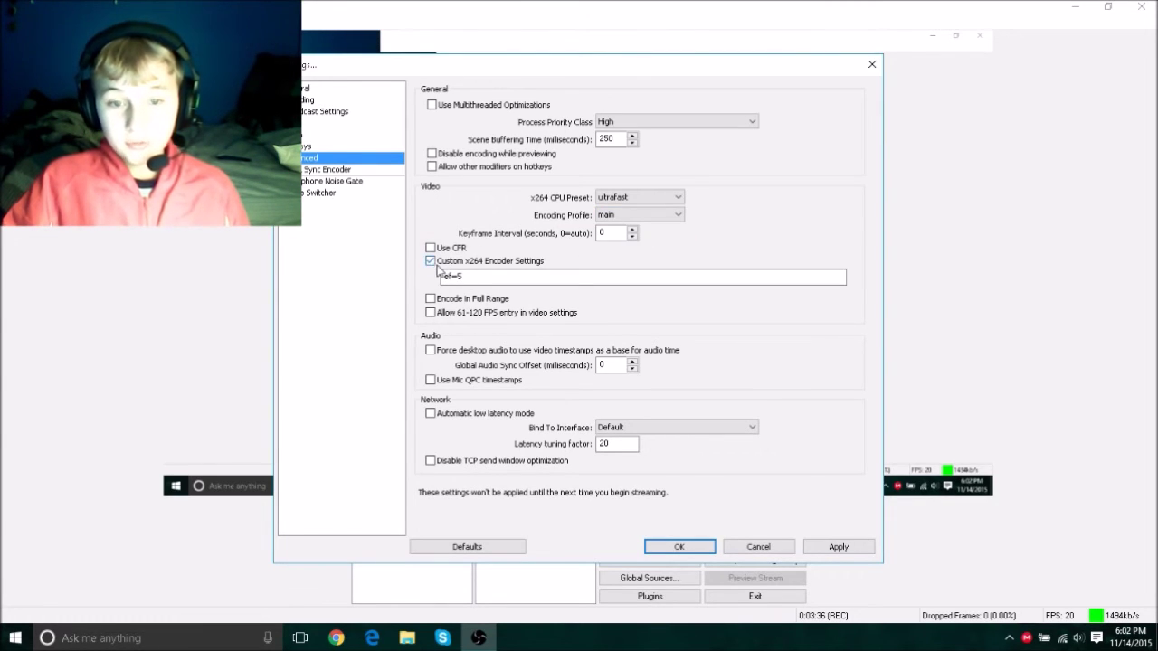
left_click(488, 263)
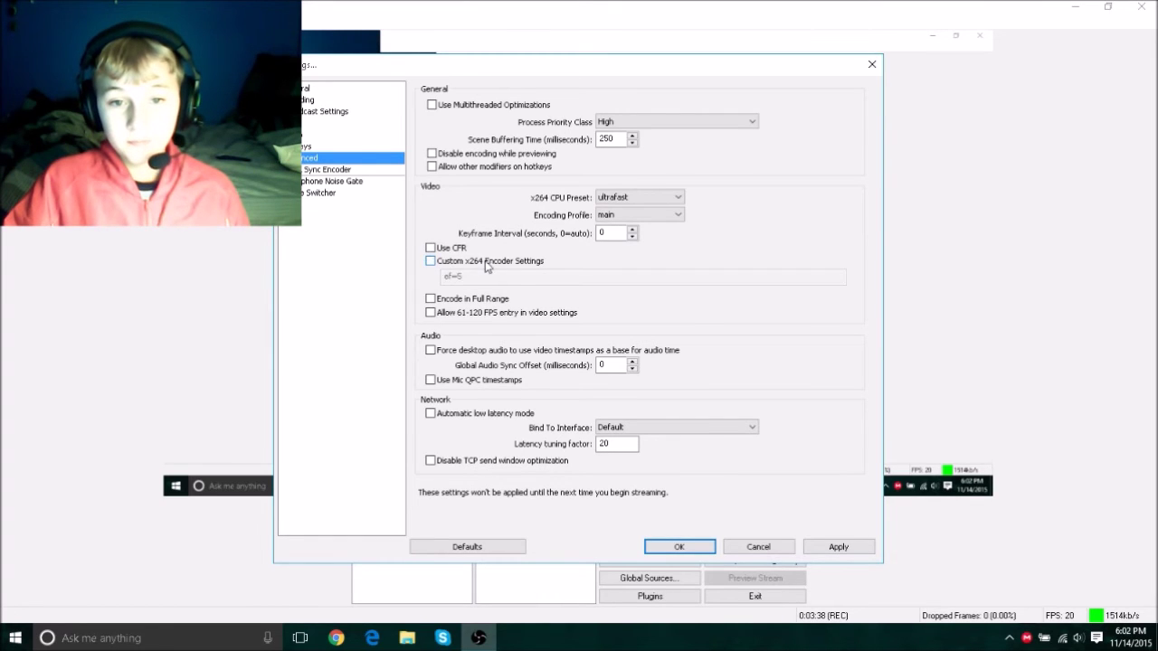
left_click(431, 262)
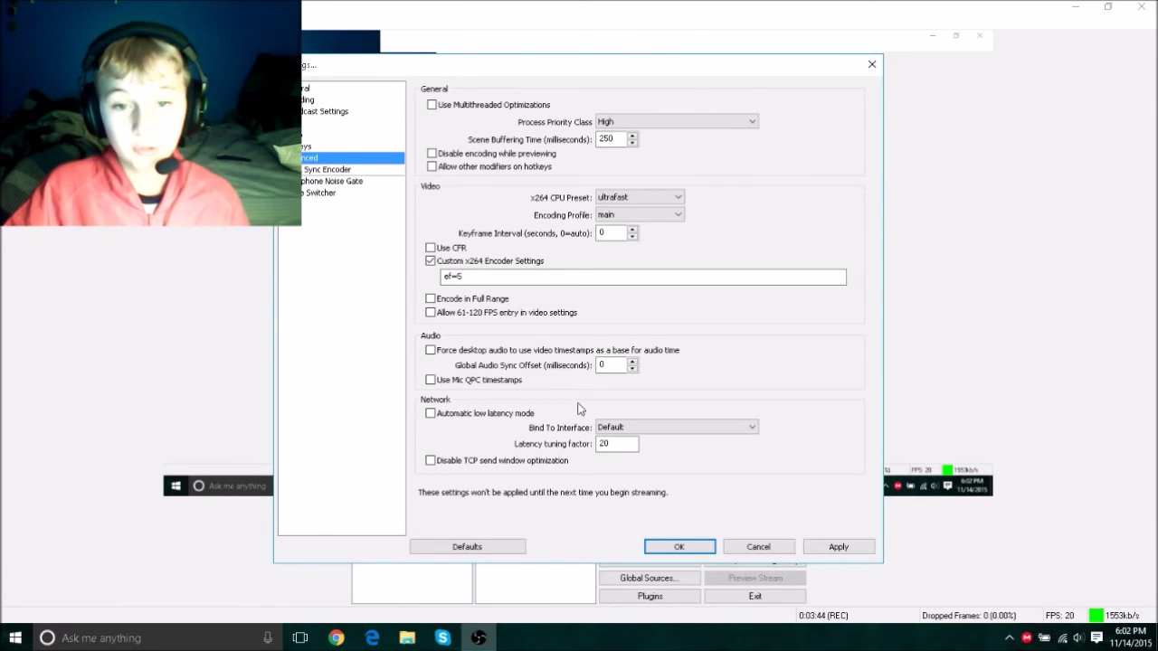
Try ef=6 and ef=100 in Custom x264 Encoder Settings, settle on ef=5, and apply.
left_click(479, 277)
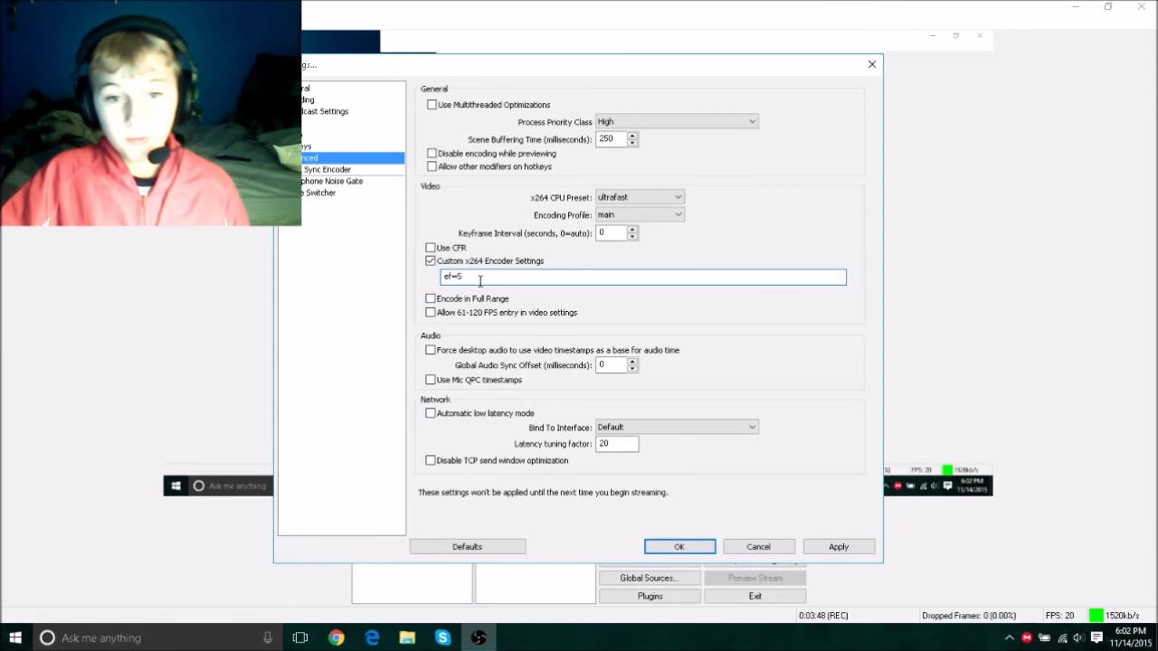
key("BackSpace")
type("6")
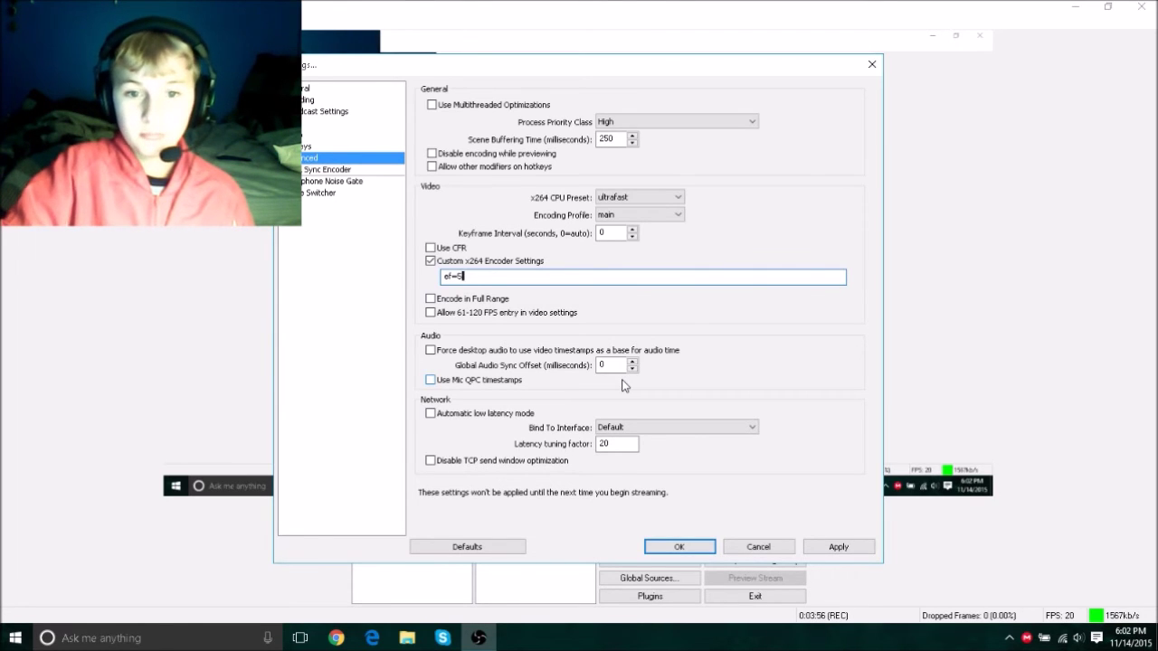
key("BackSpace")
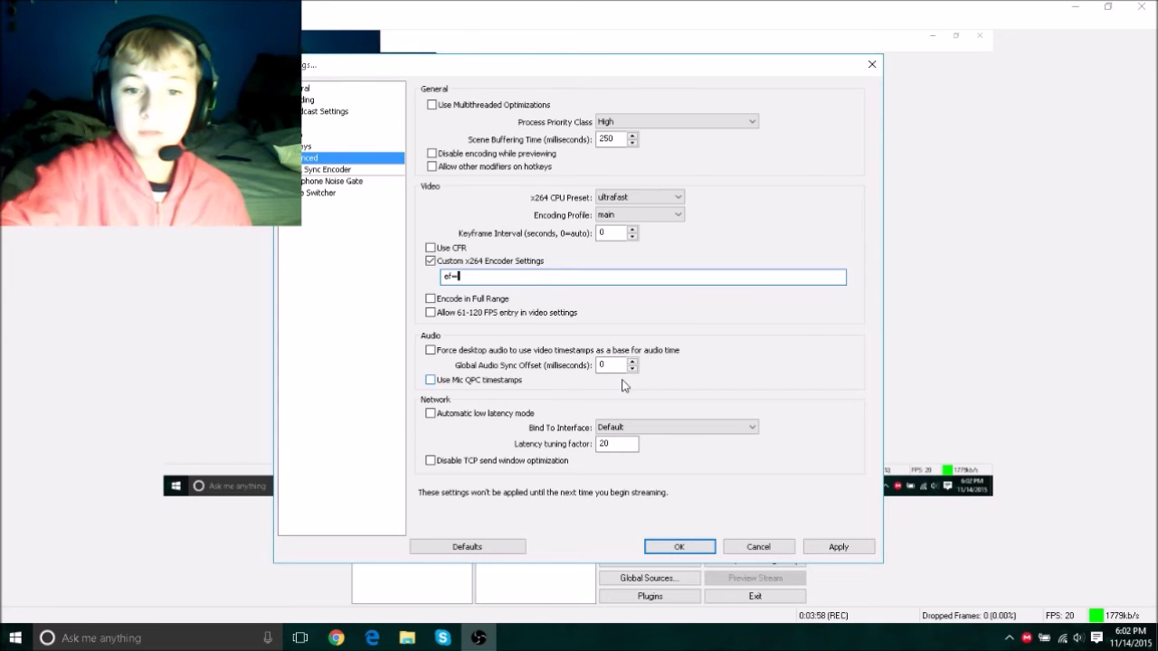
type("100")
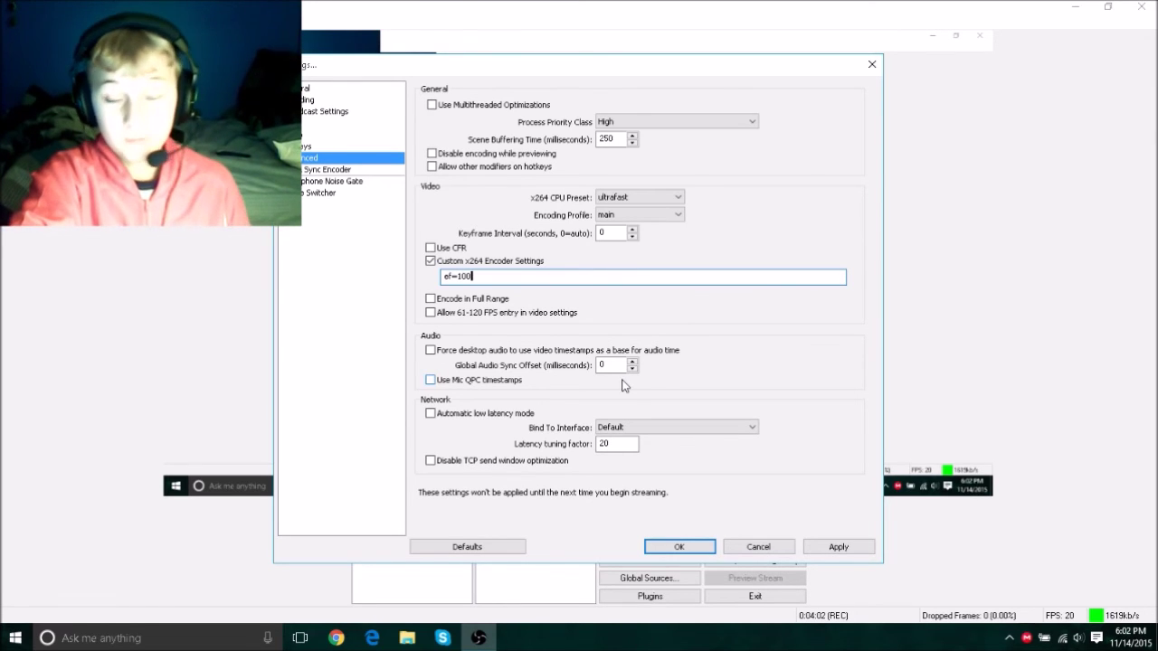
key("BackSpace")
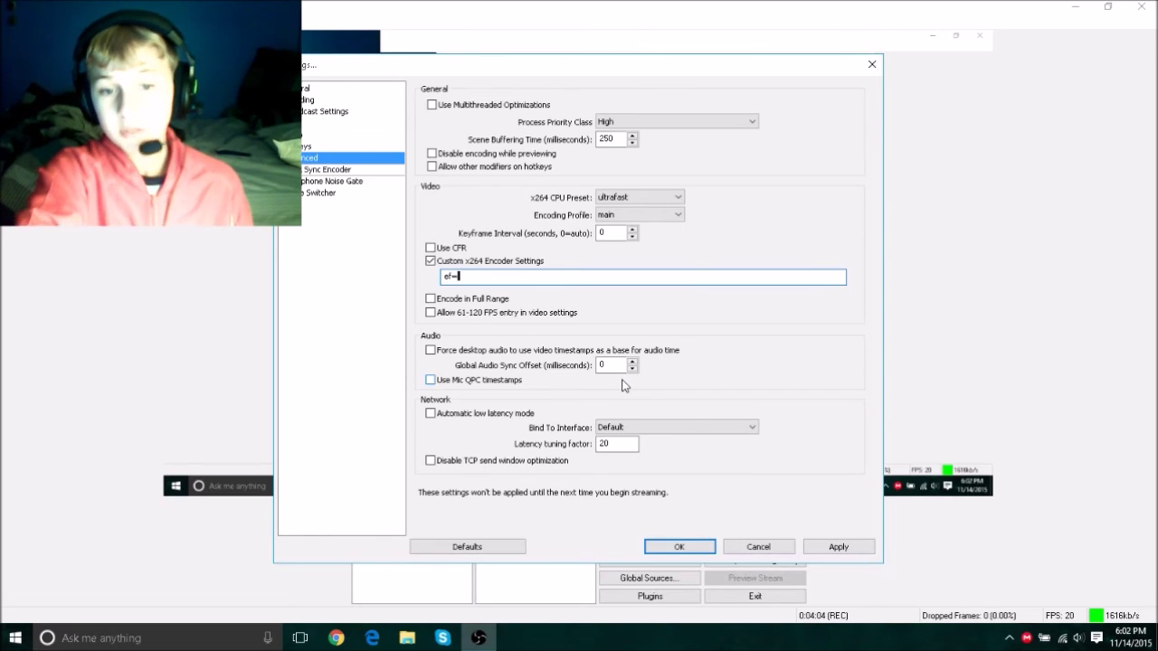
type("5")
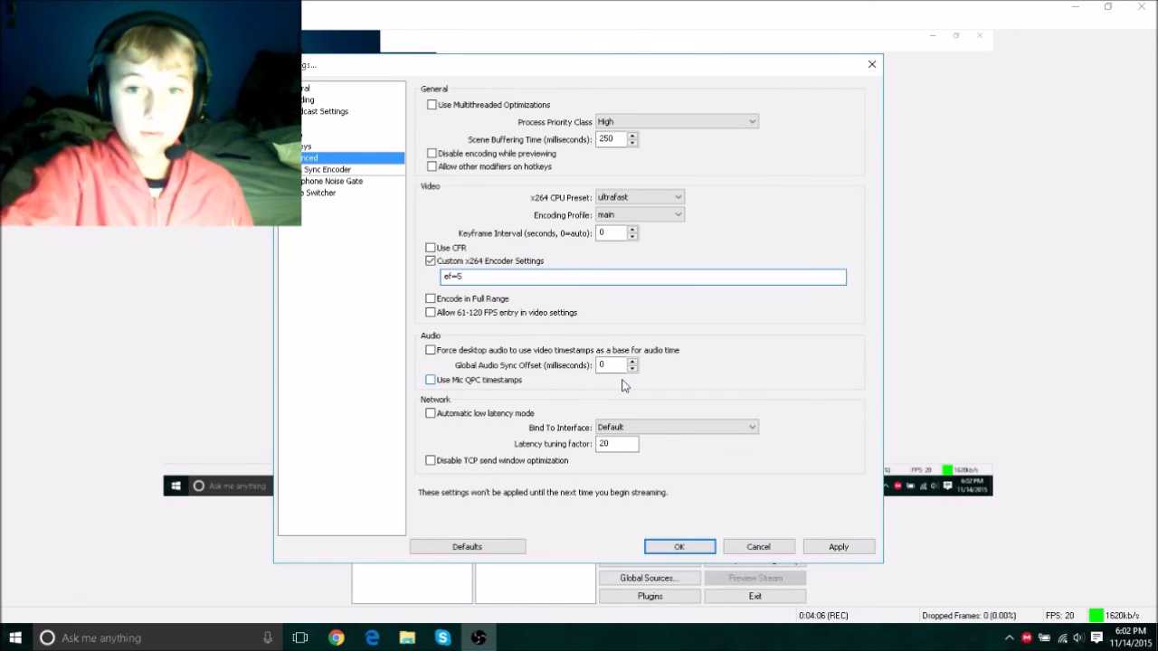
left_click(830, 547)
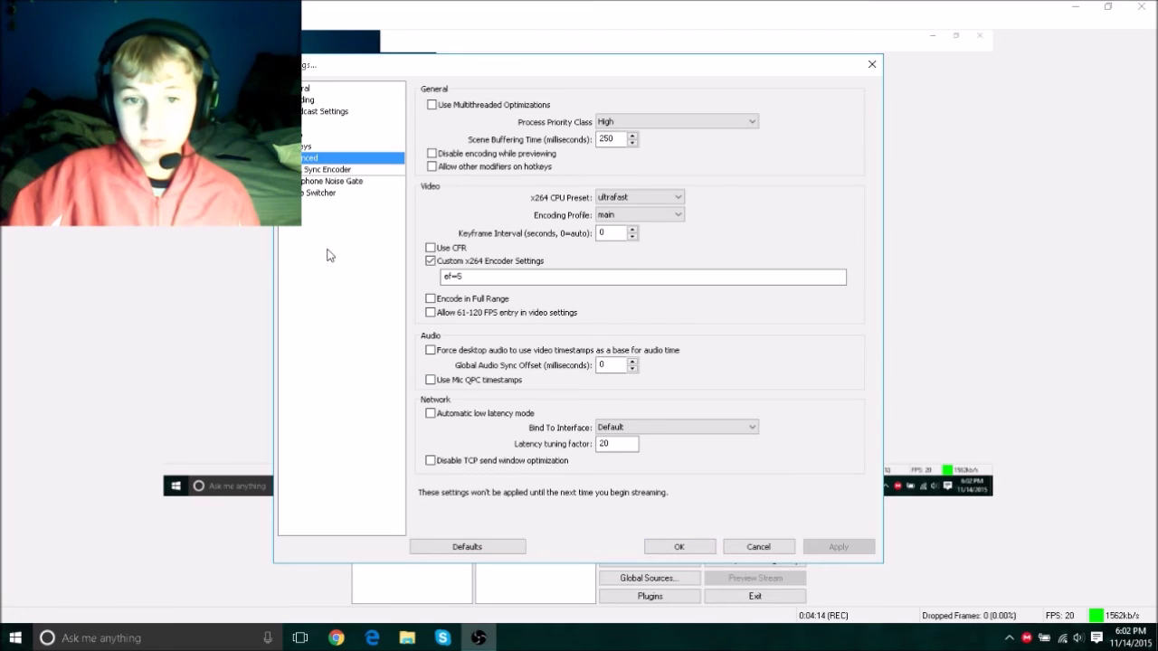
Review the Microphone Noise Gate and Scene Switcher pages, then return to General settings.
left_click(349, 181)
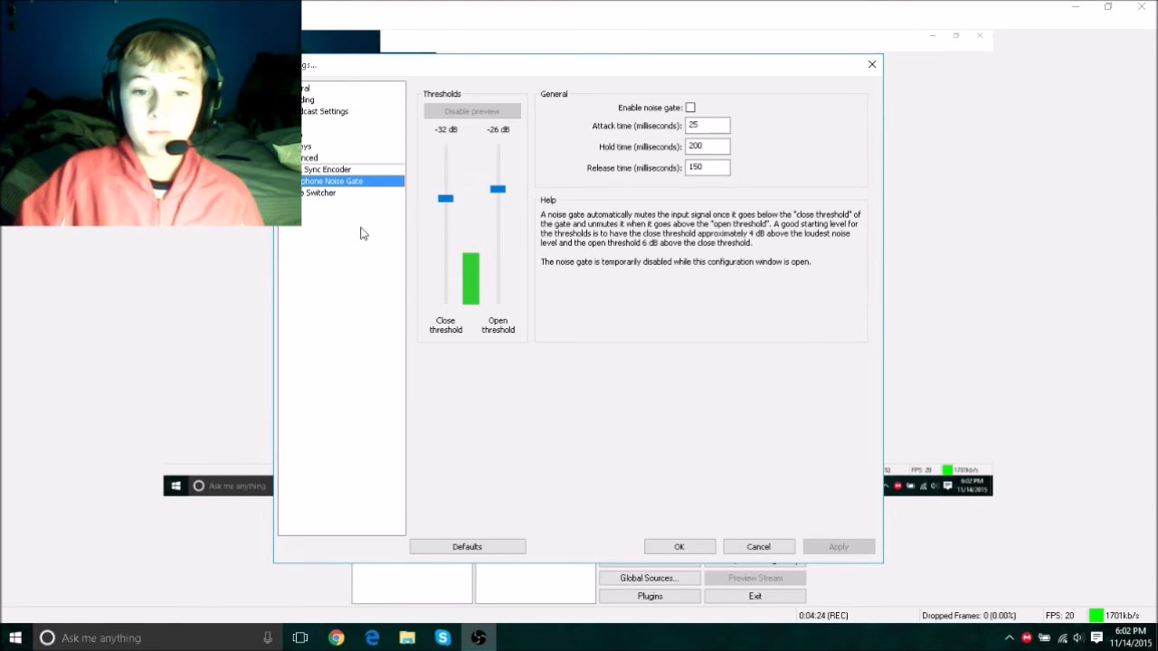
left_click(362, 193)
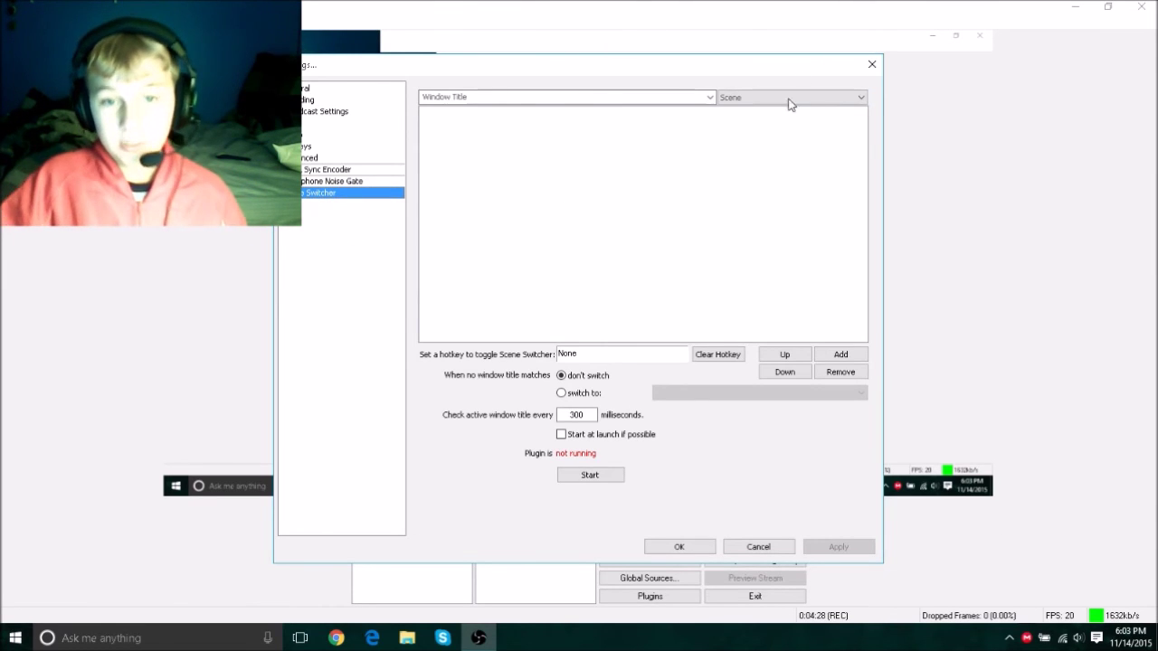
left_click(340, 183)
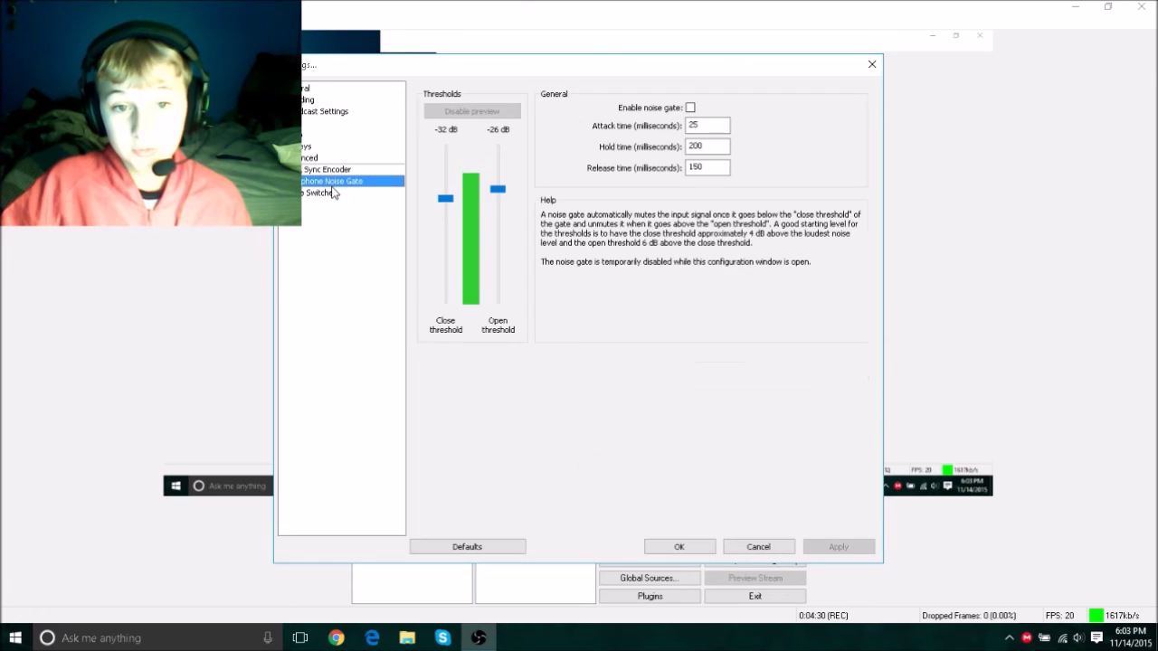
left_click(333, 158)
left_click(326, 87)
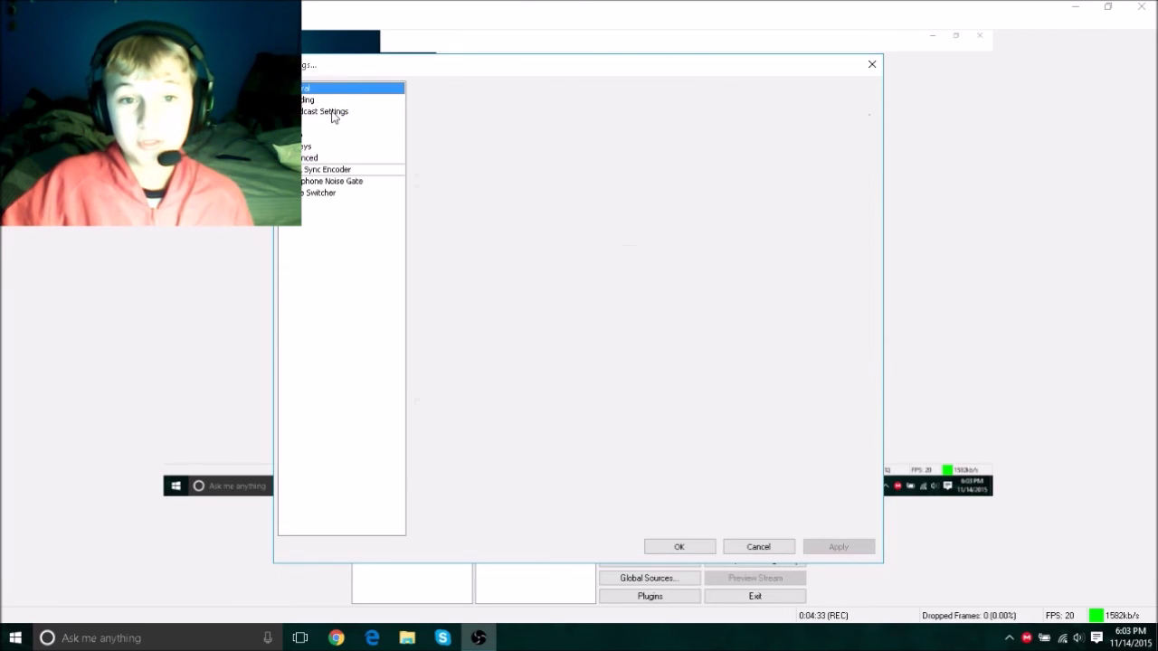